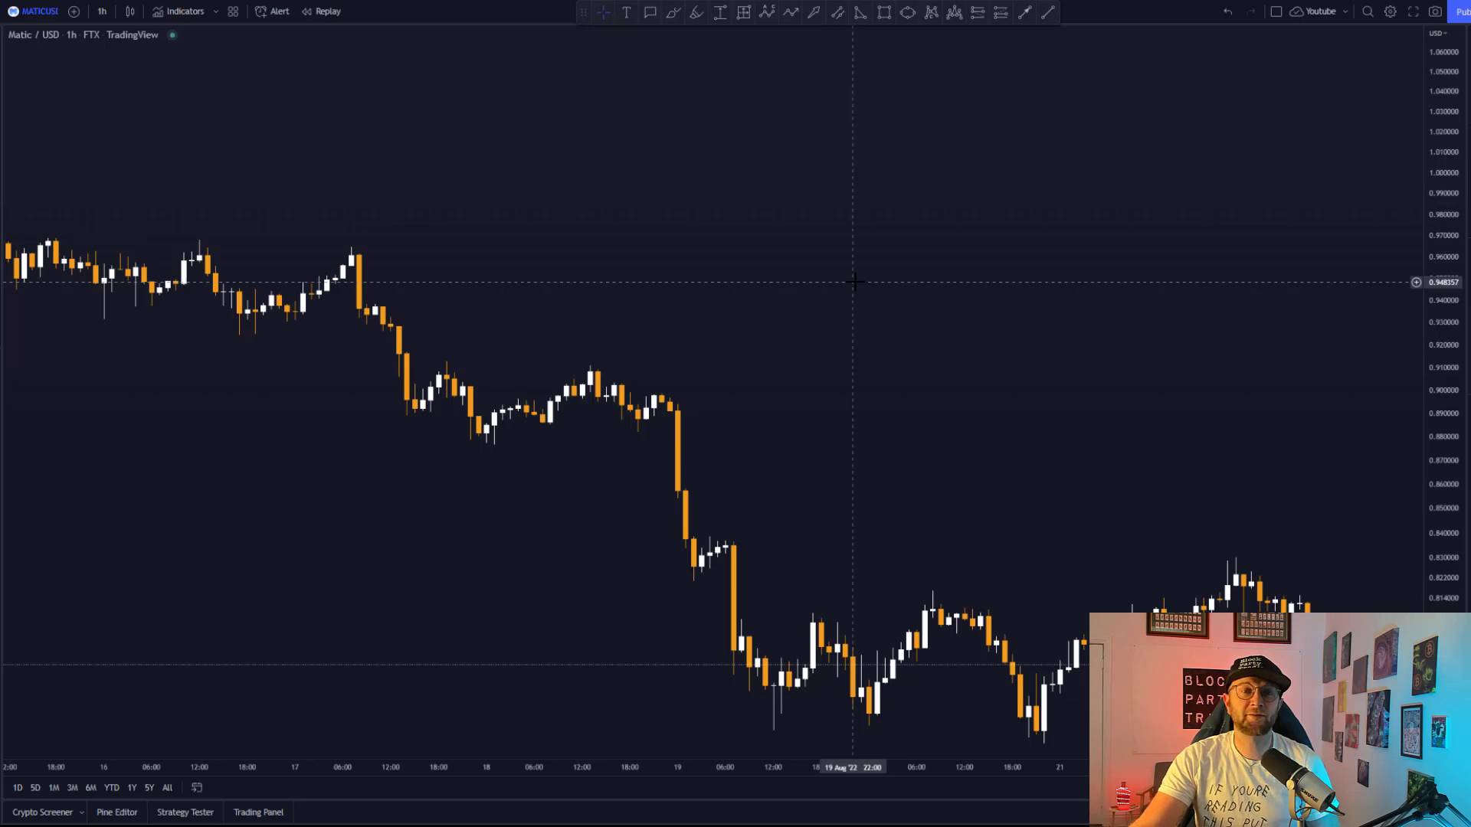
Step: Add the ALPHA PRIME [BPLabs] script to the 1h Matic/USD chart, then zoom the chart out
left_click(193, 14)
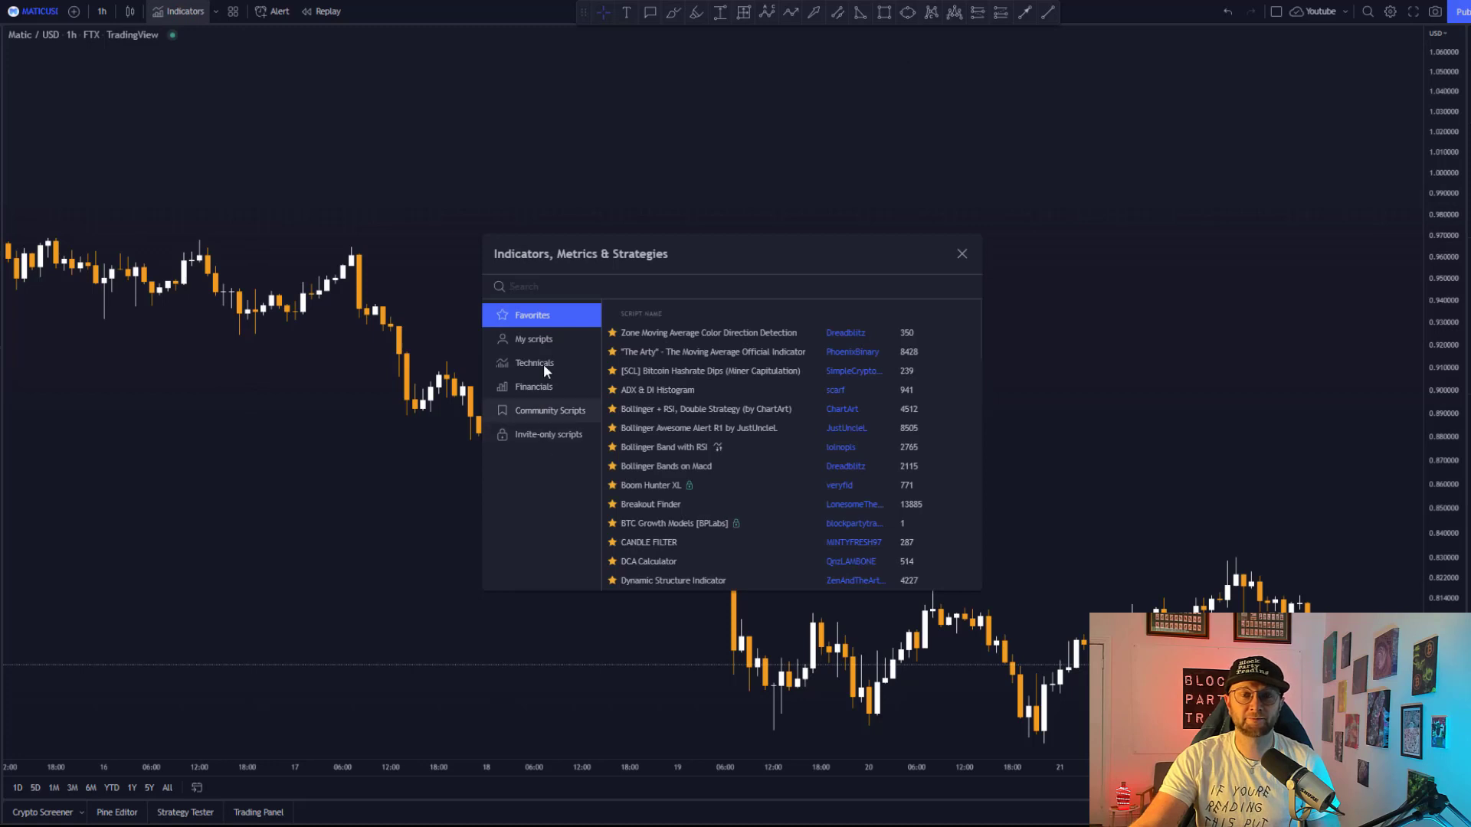
type("prime")
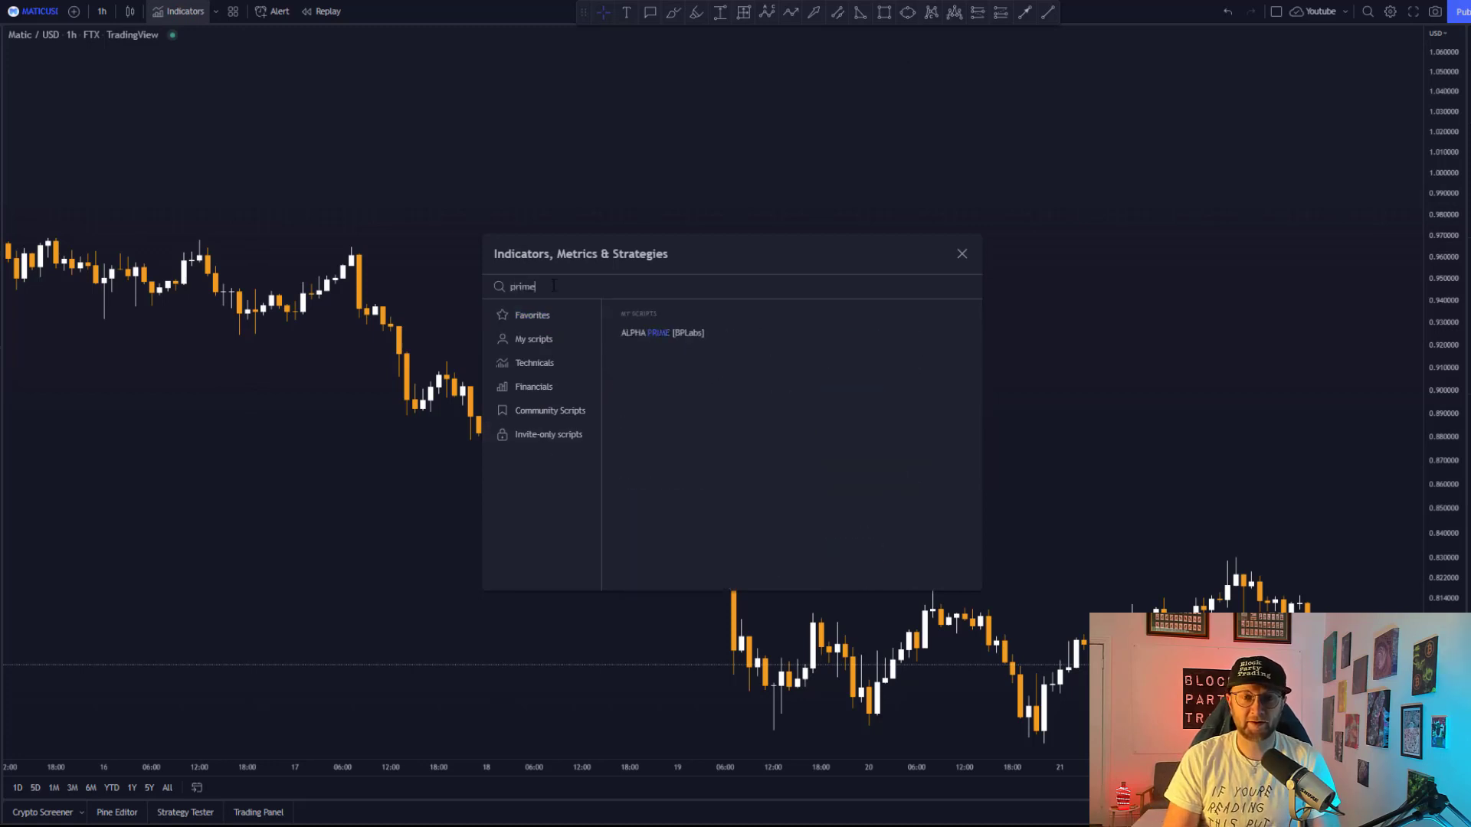
left_click(686, 333)
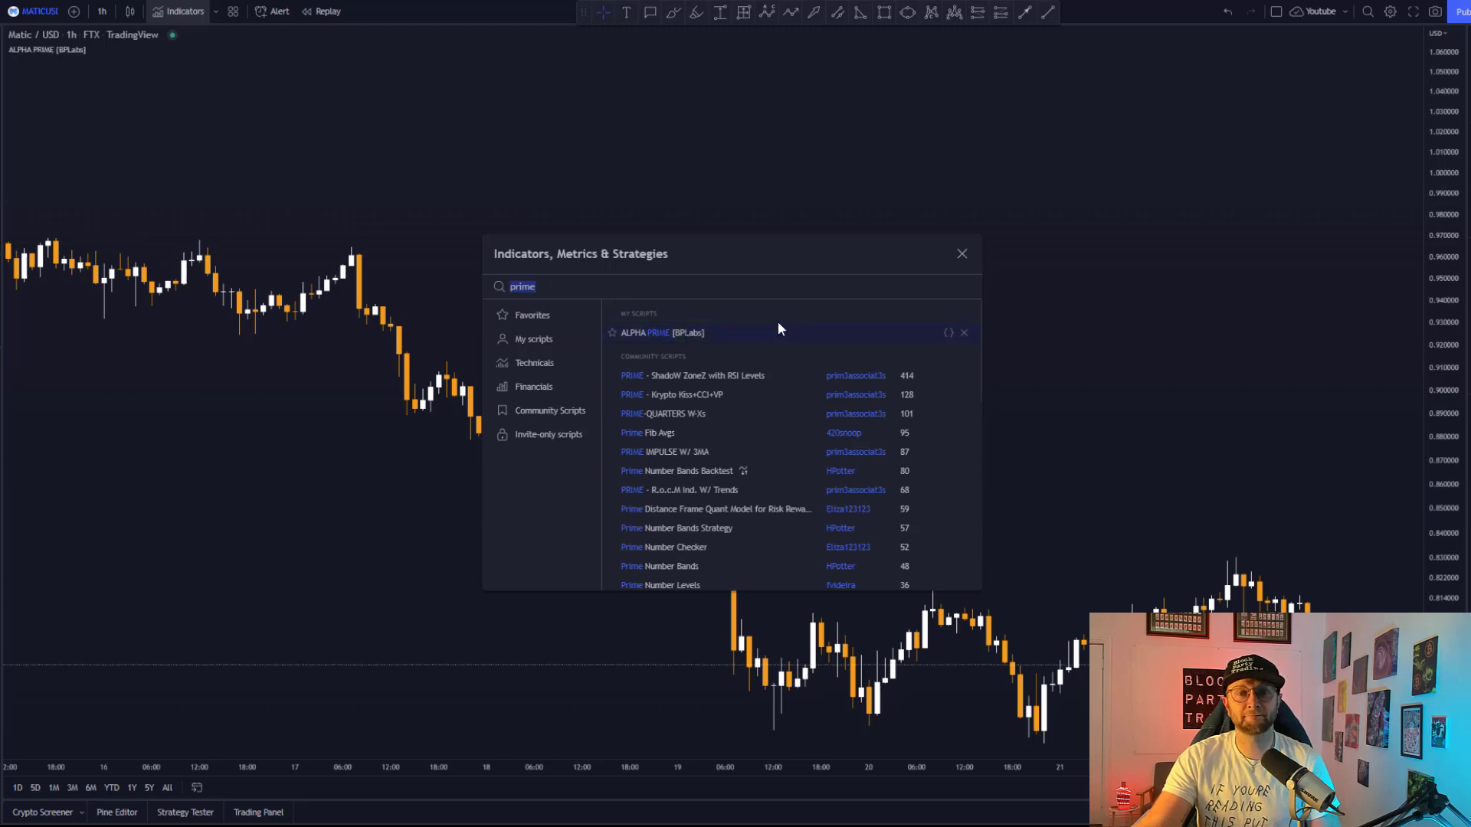
left_click(961, 254)
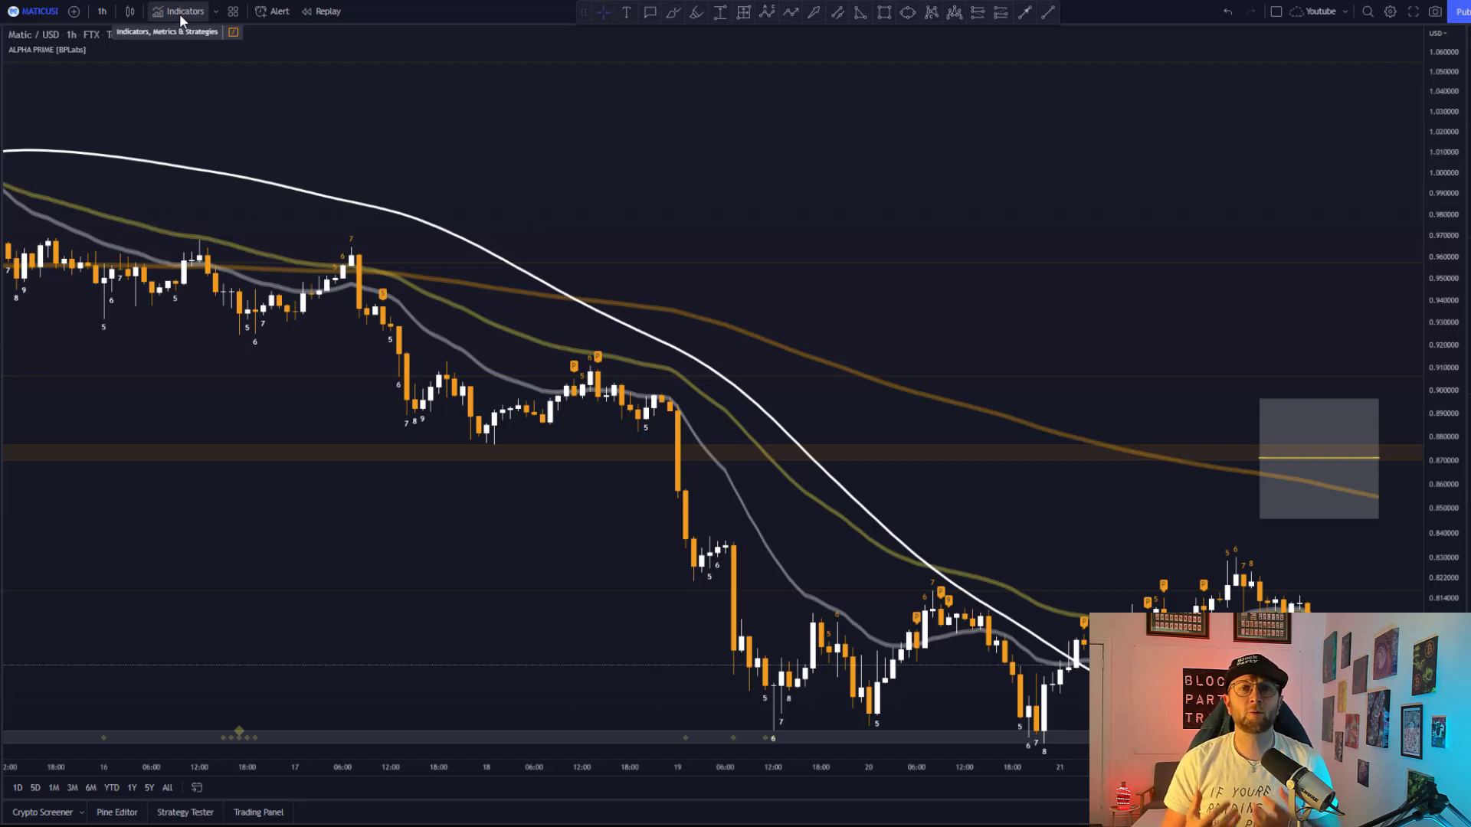
scroll(338, 248, "down", 3)
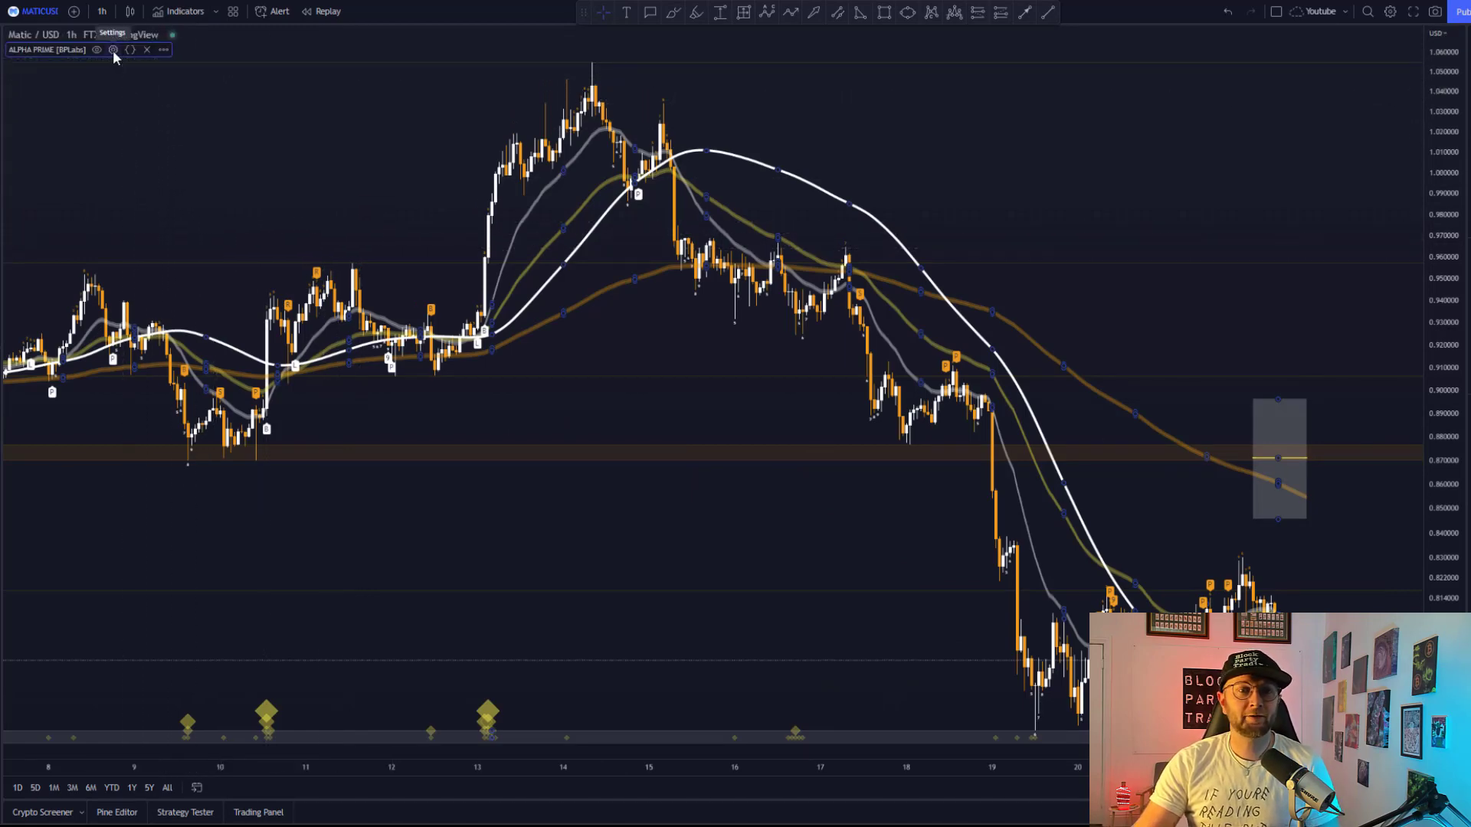
Step: Open the ALPHA PRIME settings and scroll the Inputs tab down to the Alert - Trending checkboxes
left_click(113, 49)
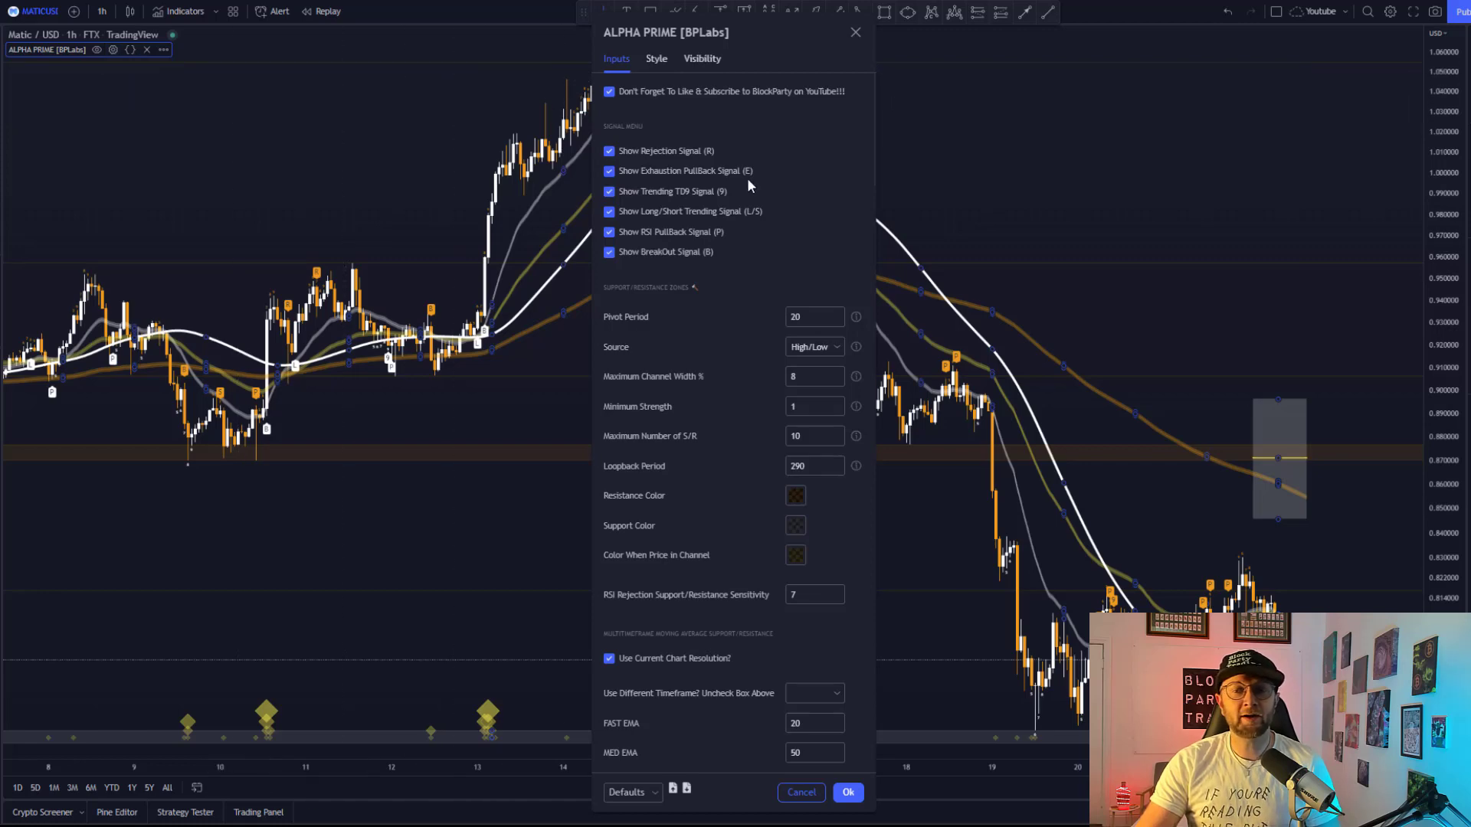
scroll(748, 184, "down", 6)
scroll(748, 182, "down", 10)
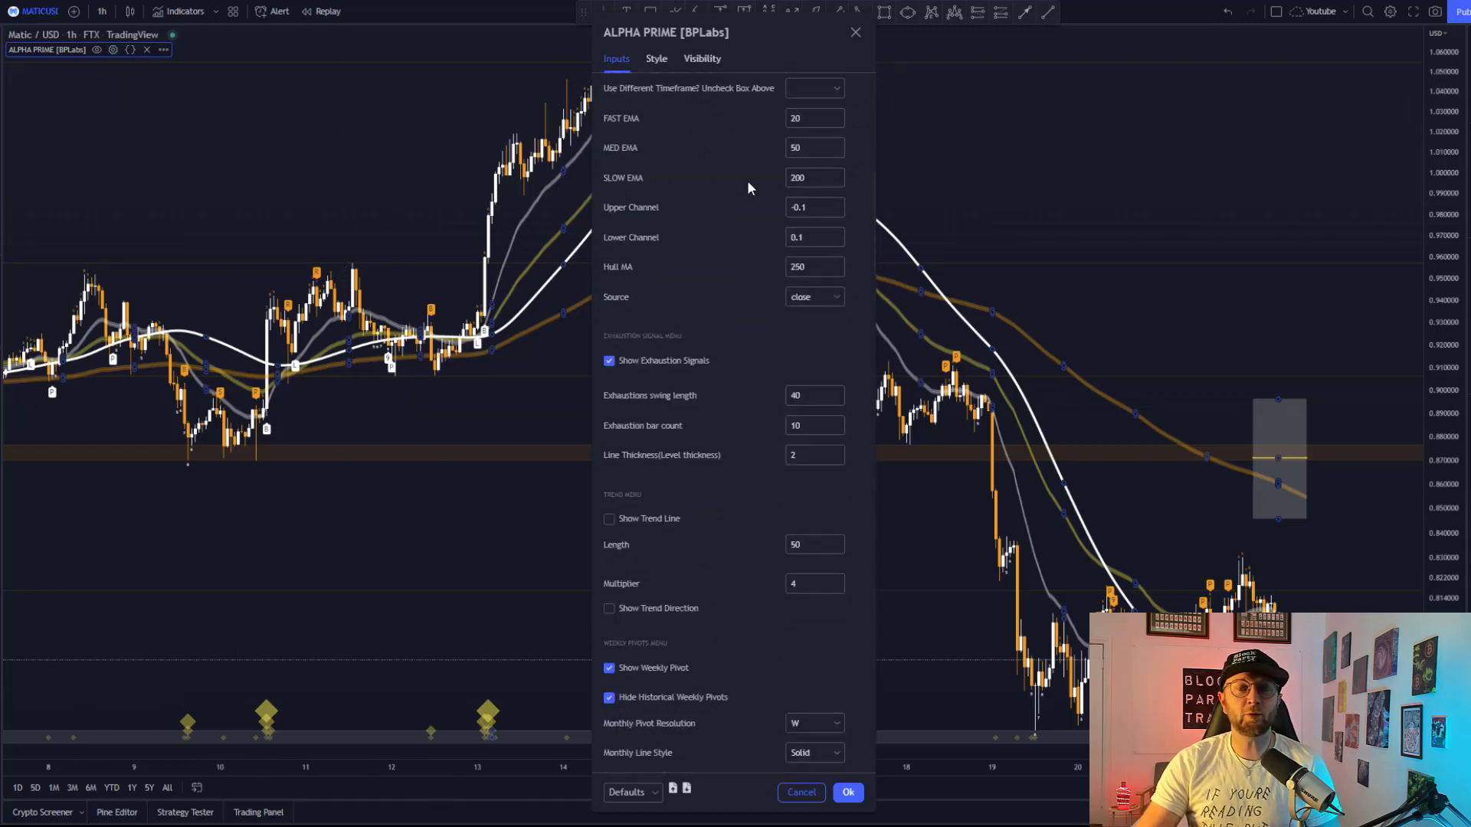
scroll(748, 184, "down", 5)
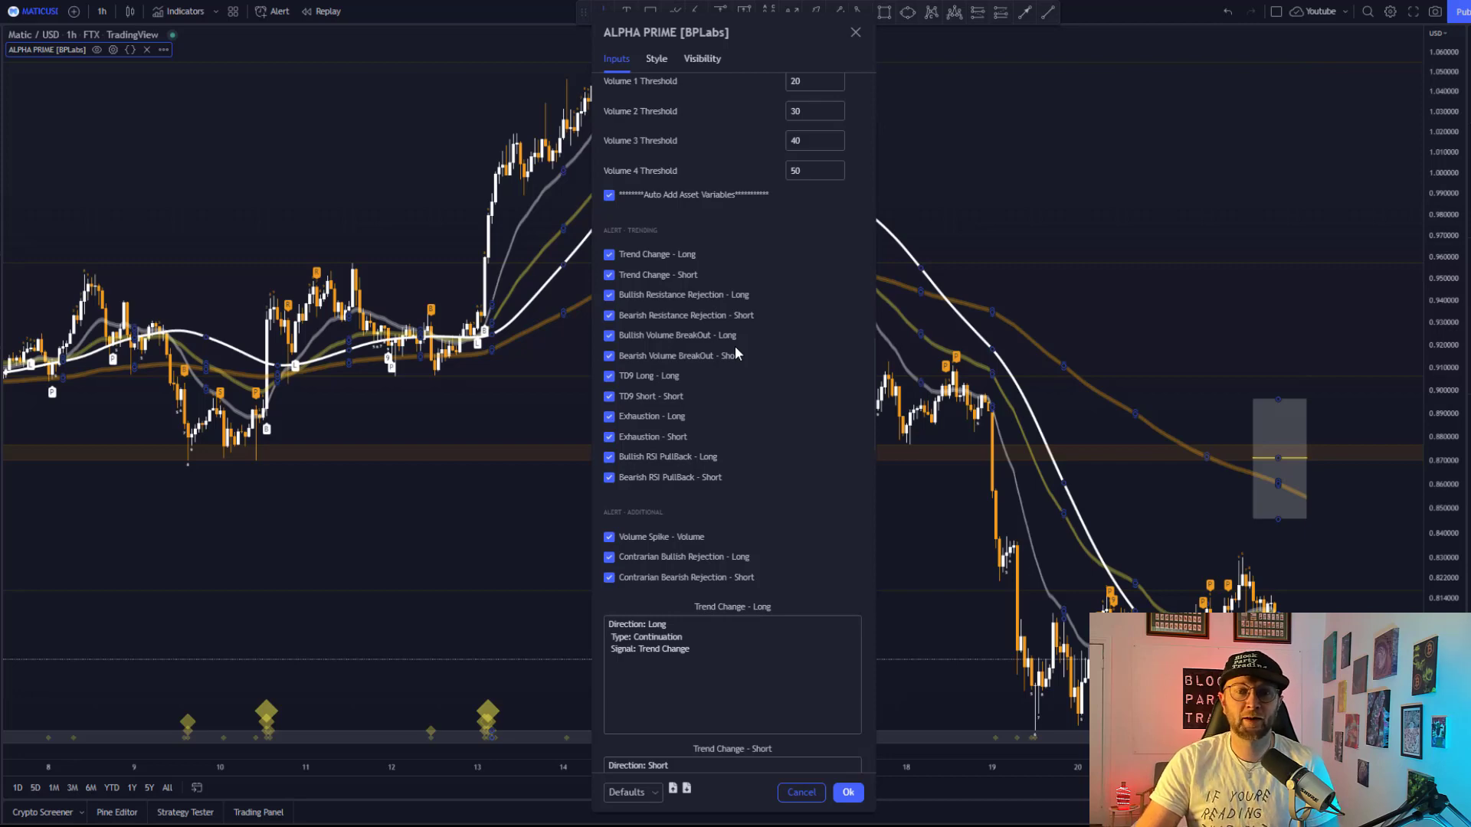
Step: Uncheck Trend Change, Resistance Rejection, Volume BreakOut, TD9, Exhaustion and RSI PullBack Short alerts, plus Volume Spike
left_click(619, 256)
left_click(620, 256)
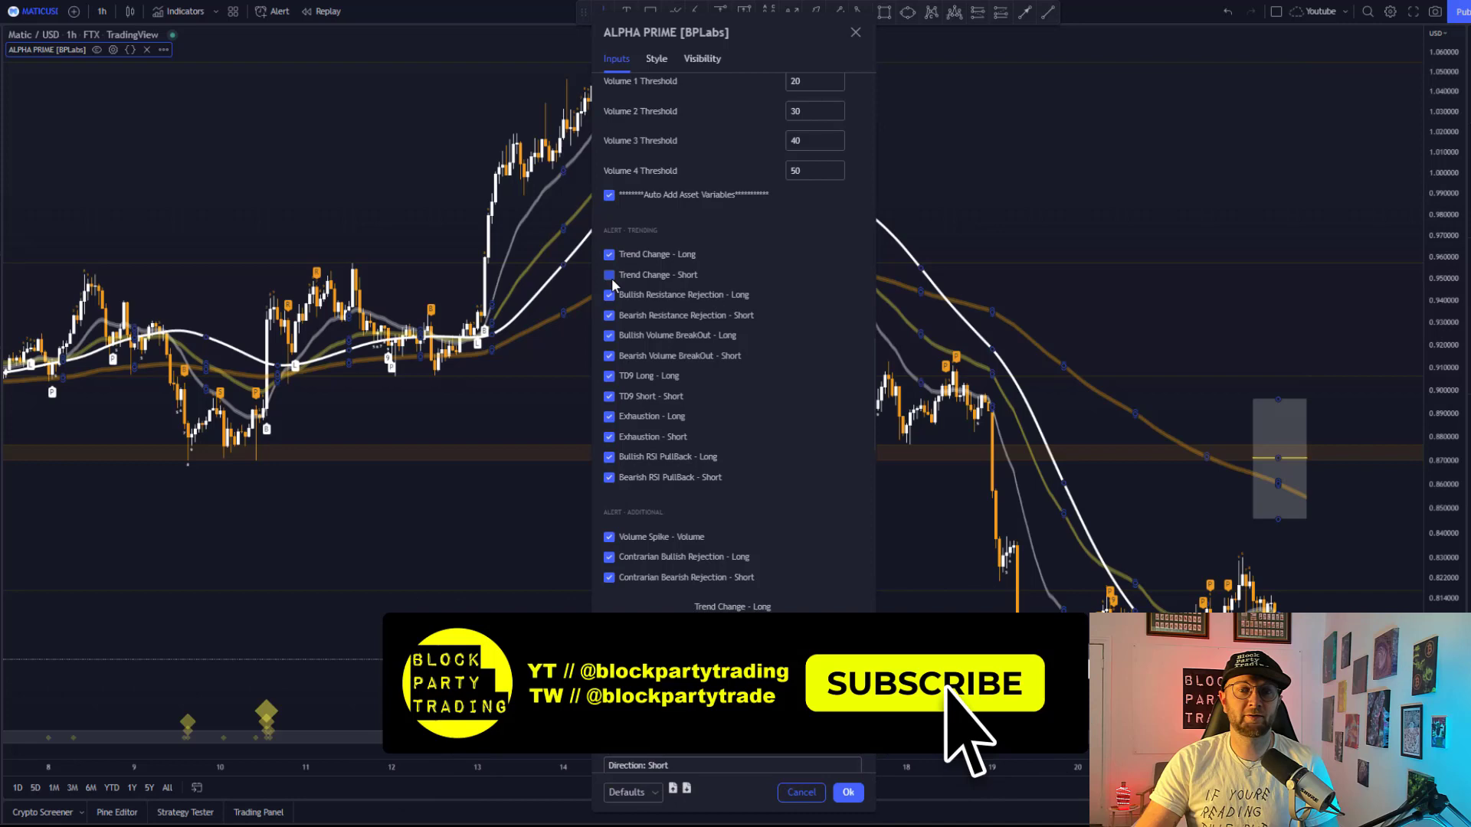
left_click(613, 277)
left_click(611, 275)
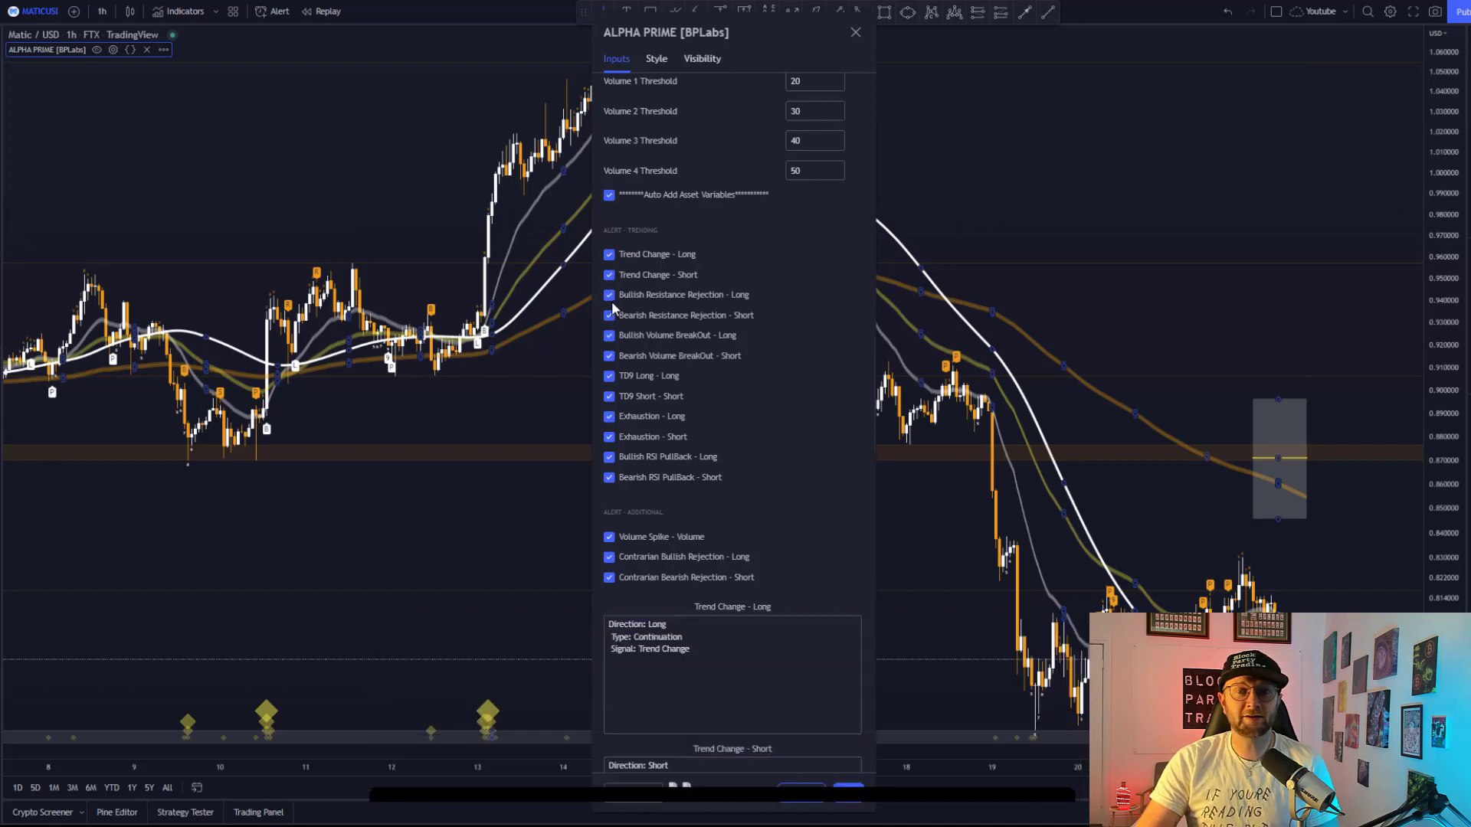
left_click(609, 275)
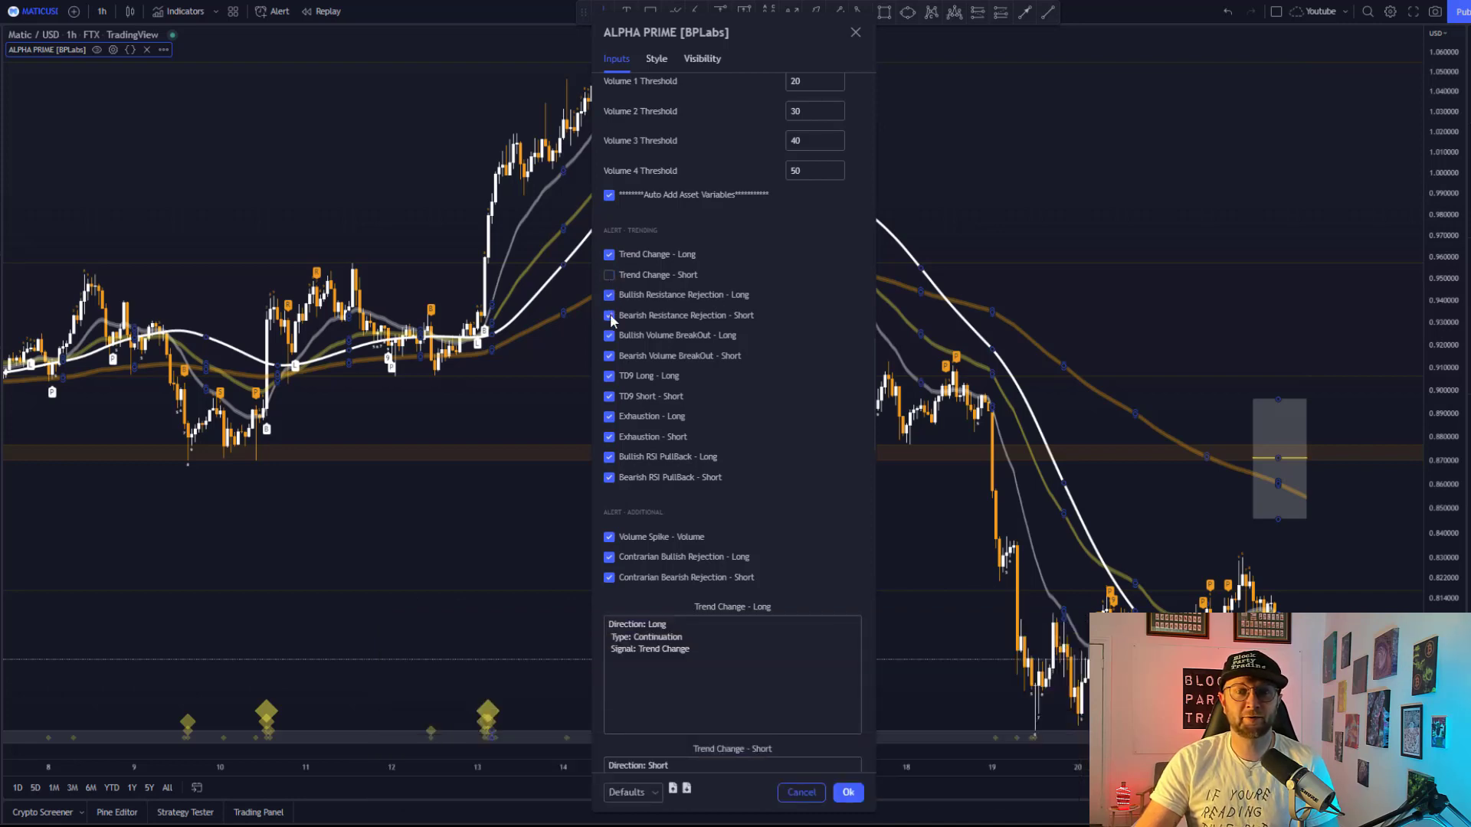
left_click(610, 316)
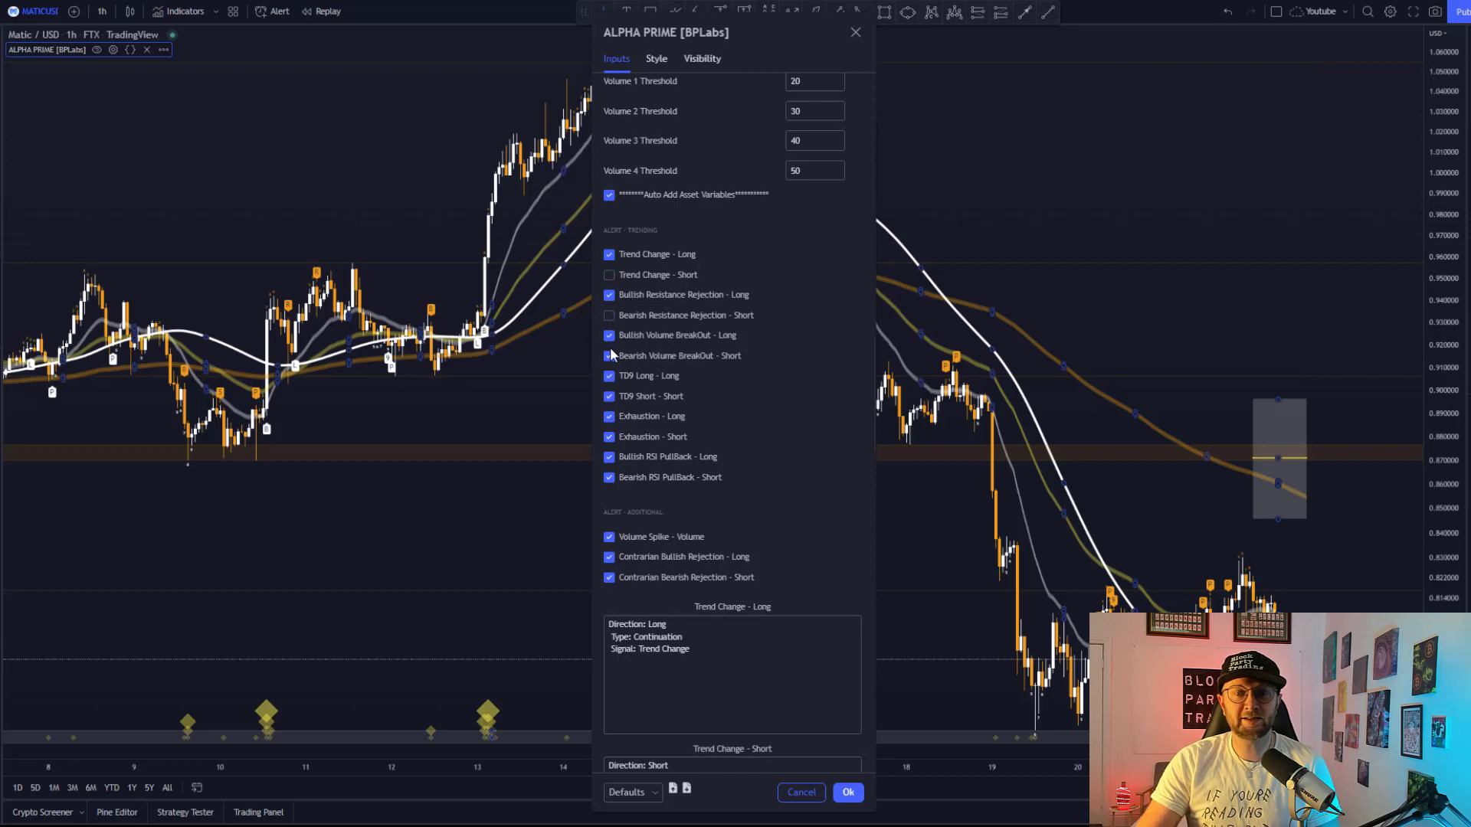
left_click(608, 397)
left_click(609, 437)
left_click(609, 478)
left_click(609, 538)
left_click(609, 578)
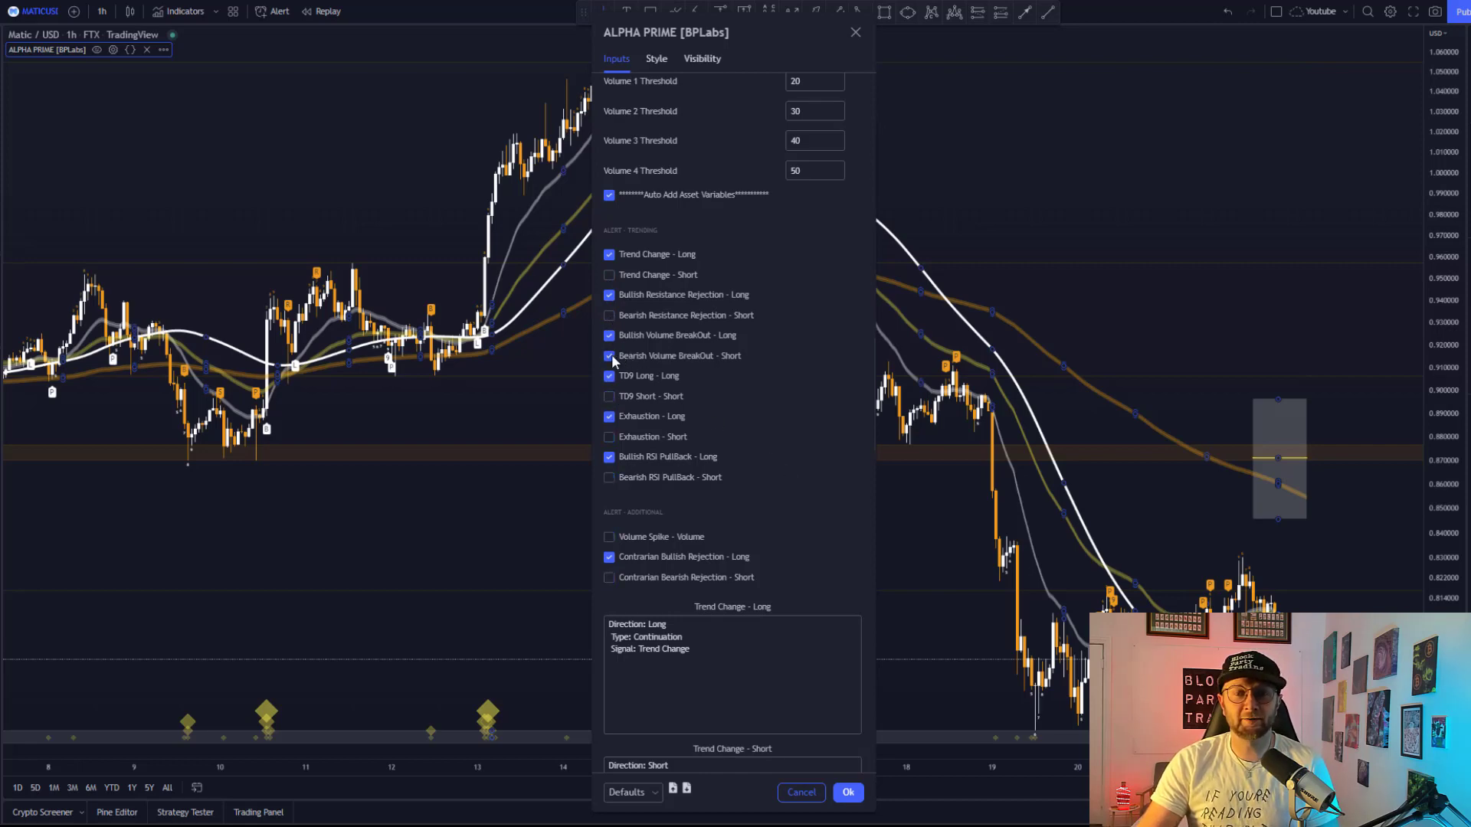
scroll(733, 398, "down", 3)
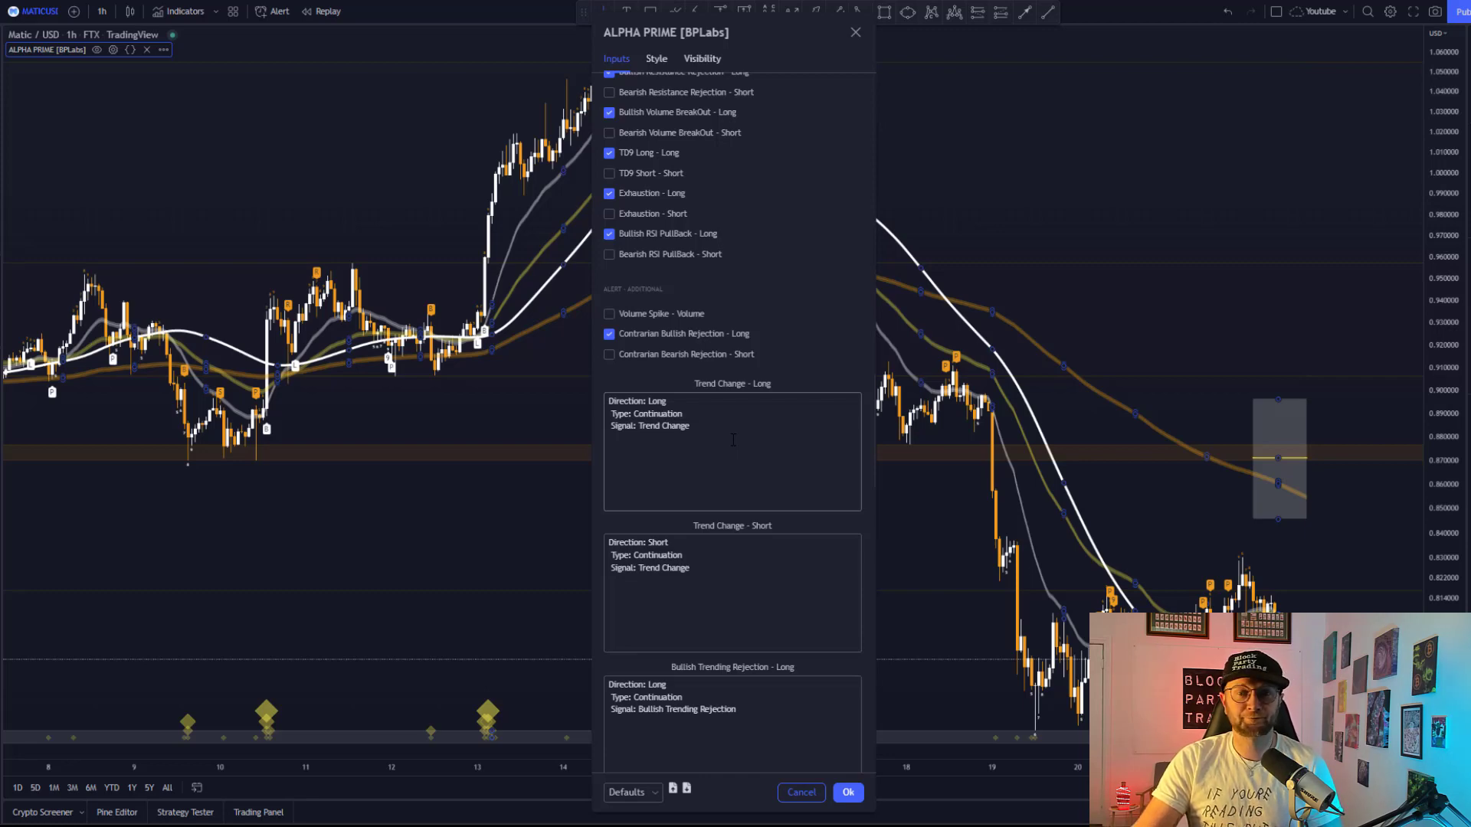
Step: Turn off Auto Add Asset Variables and change the Trend Change - Long message to 'Add an additional $200 now'
scroll(733, 439, "up", 3)
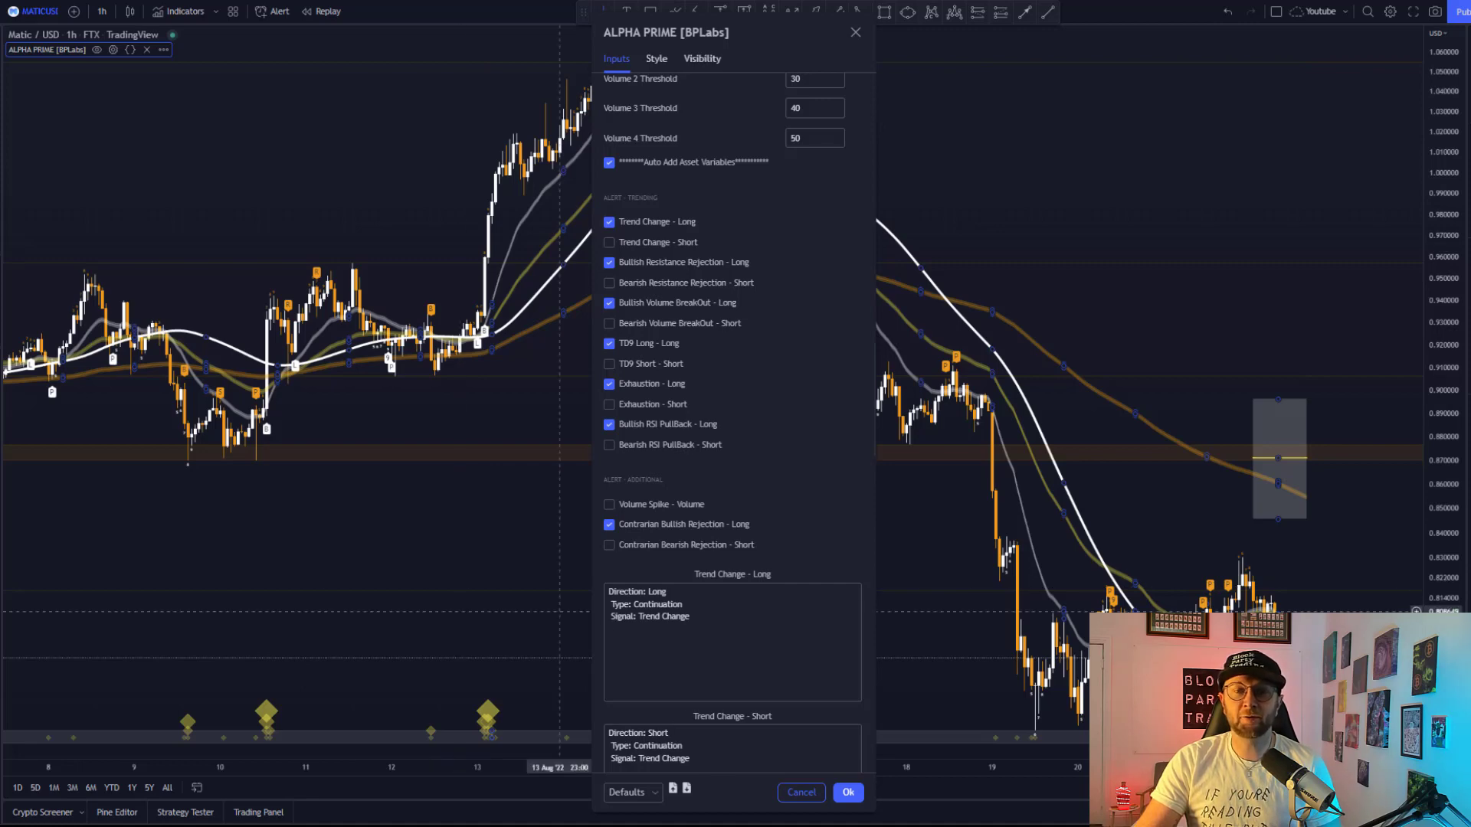
left_click(618, 632)
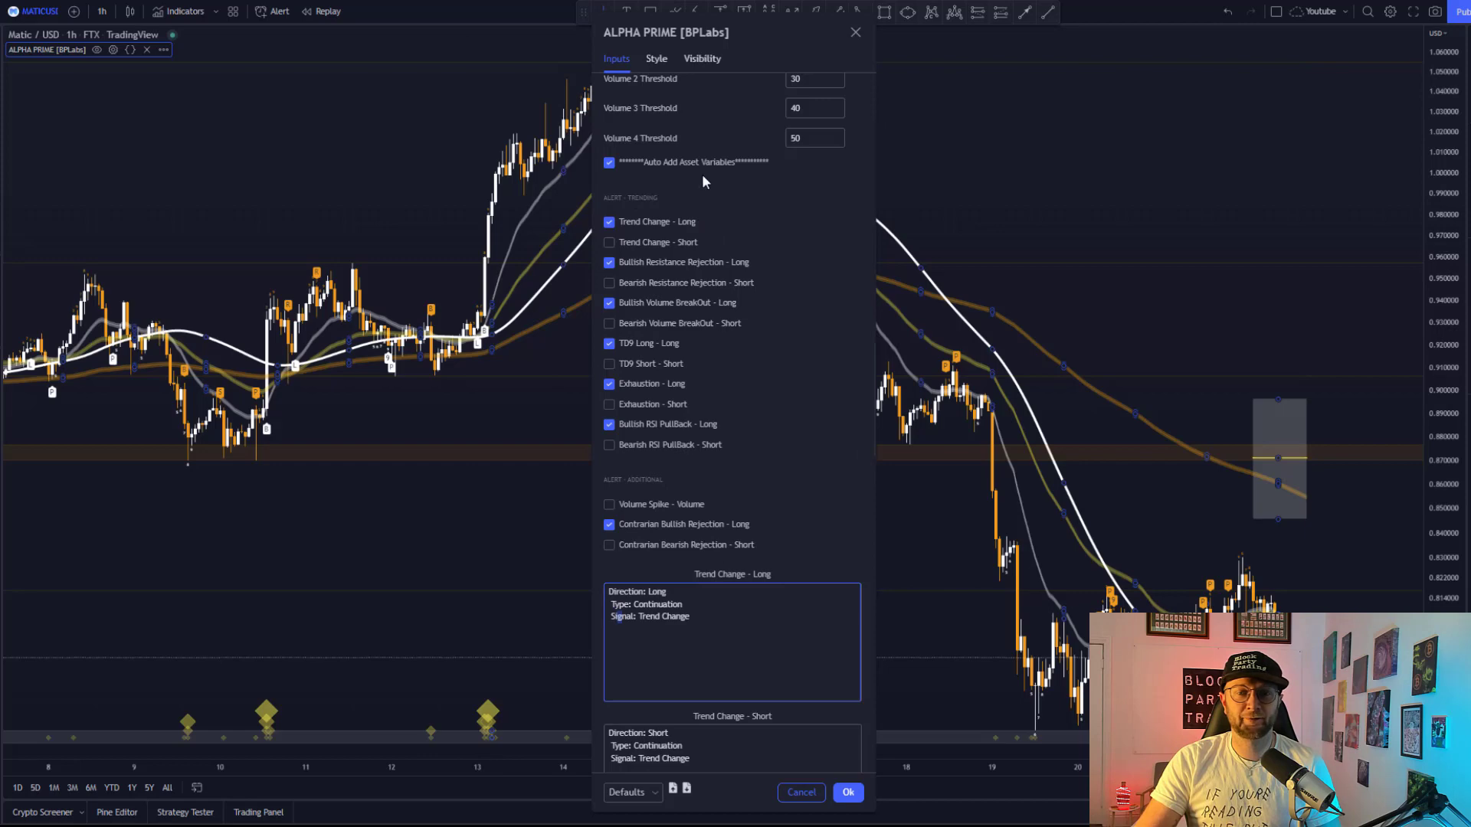
left_click(609, 162)
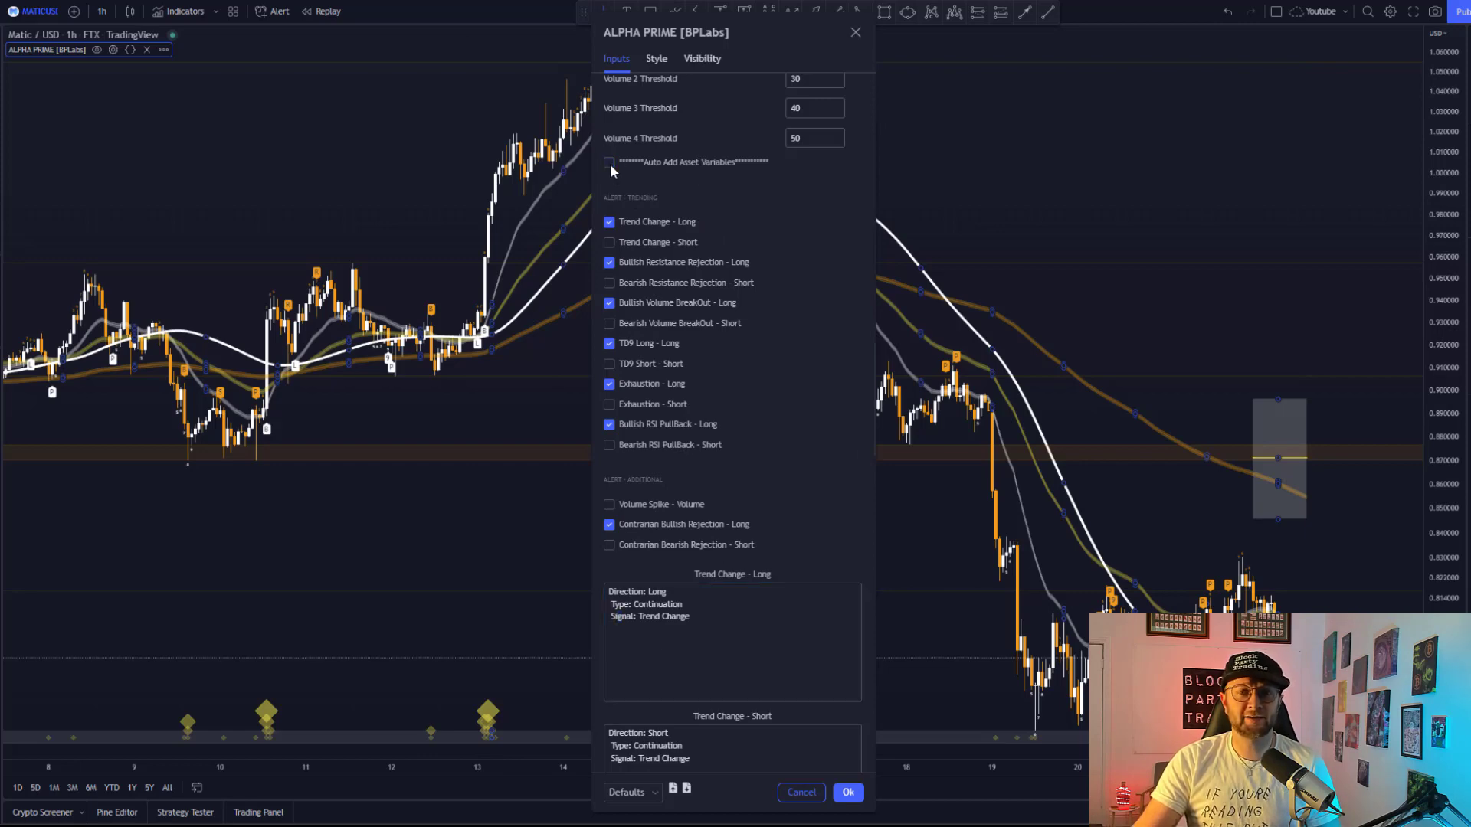
left_click_drag(641, 616, 591, 587)
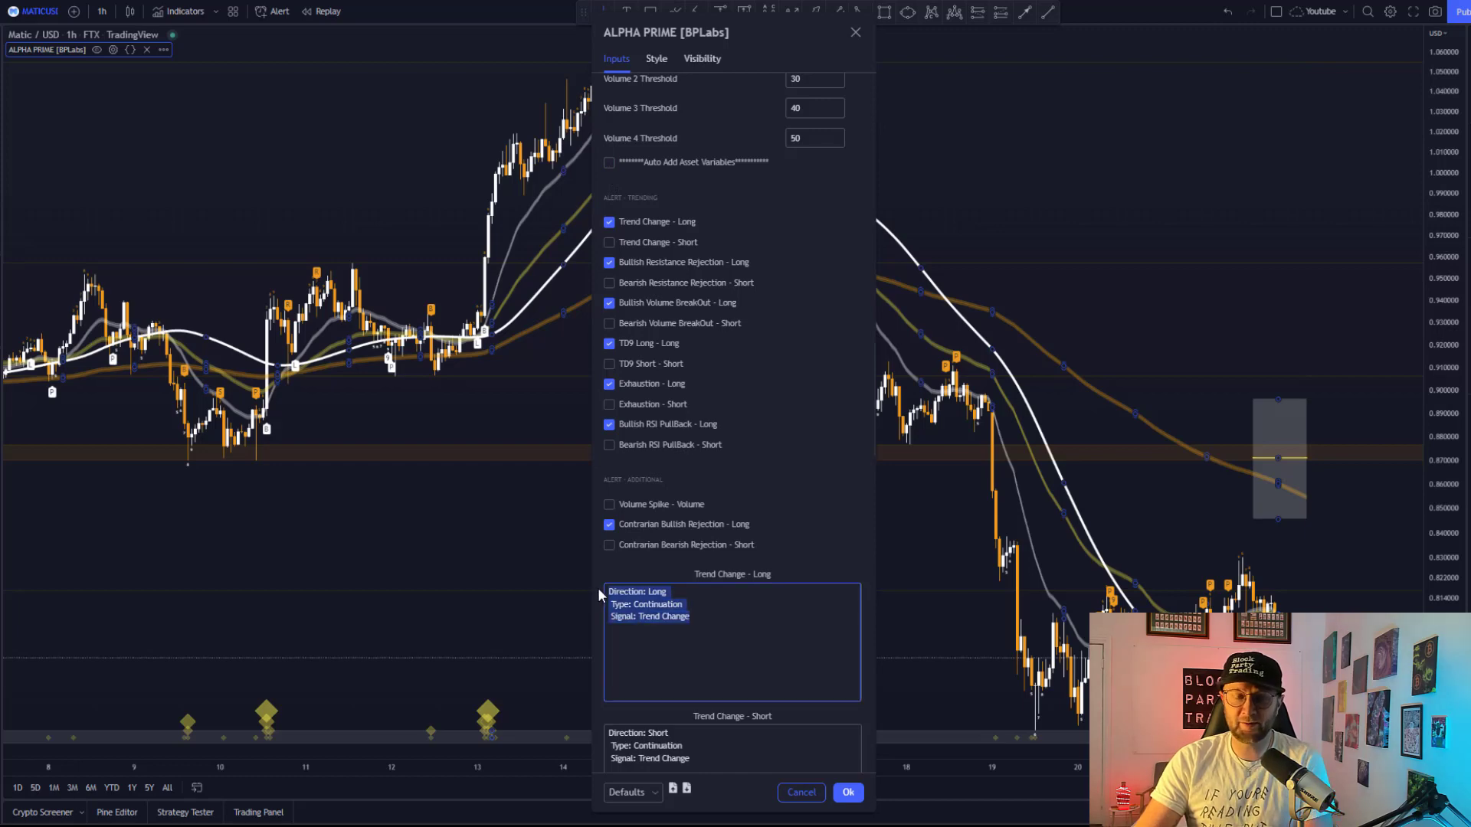
key("BackSpace")
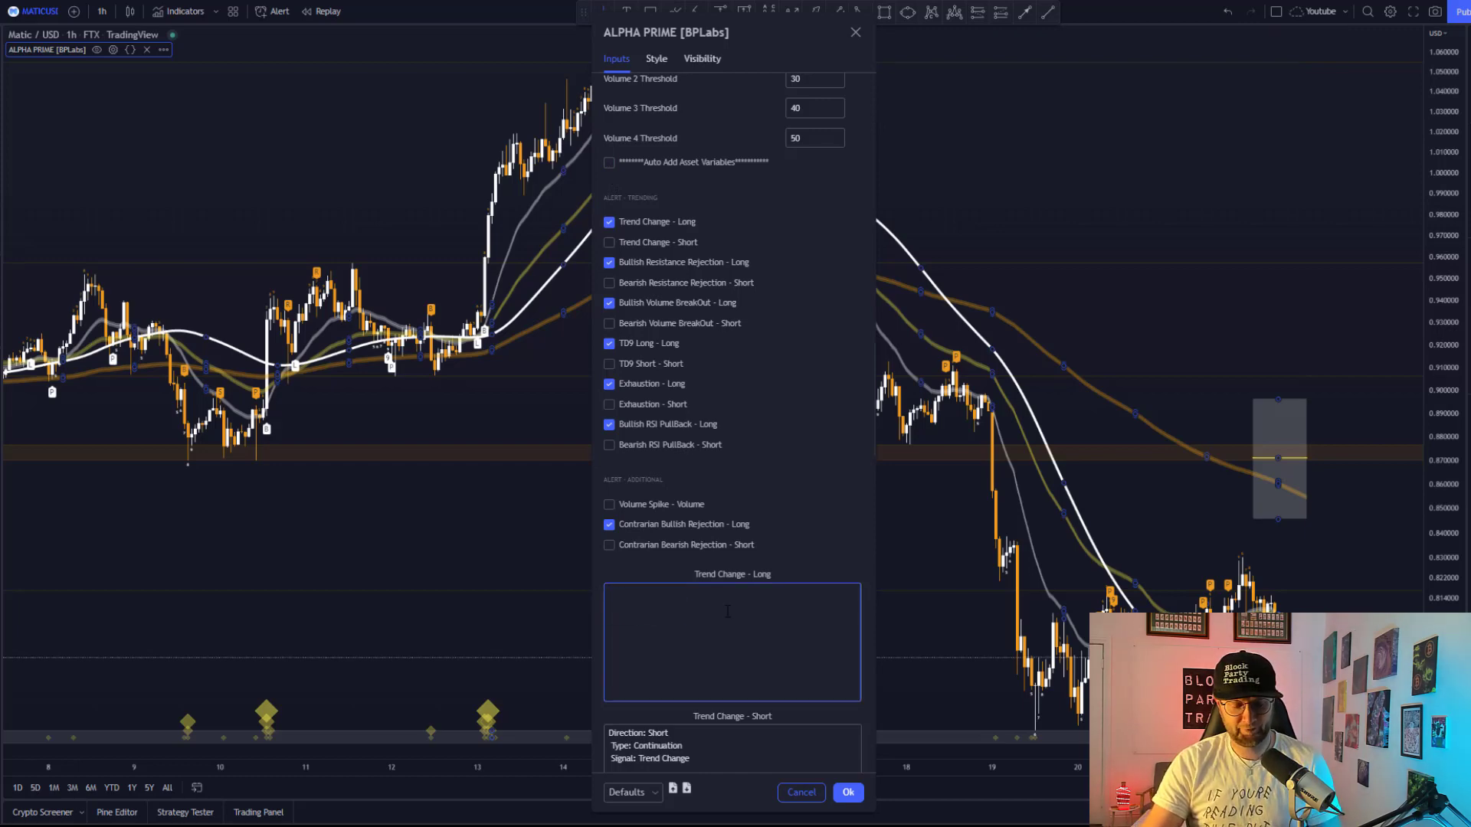
key("Caps_Lock")
key("Caps_Lock")
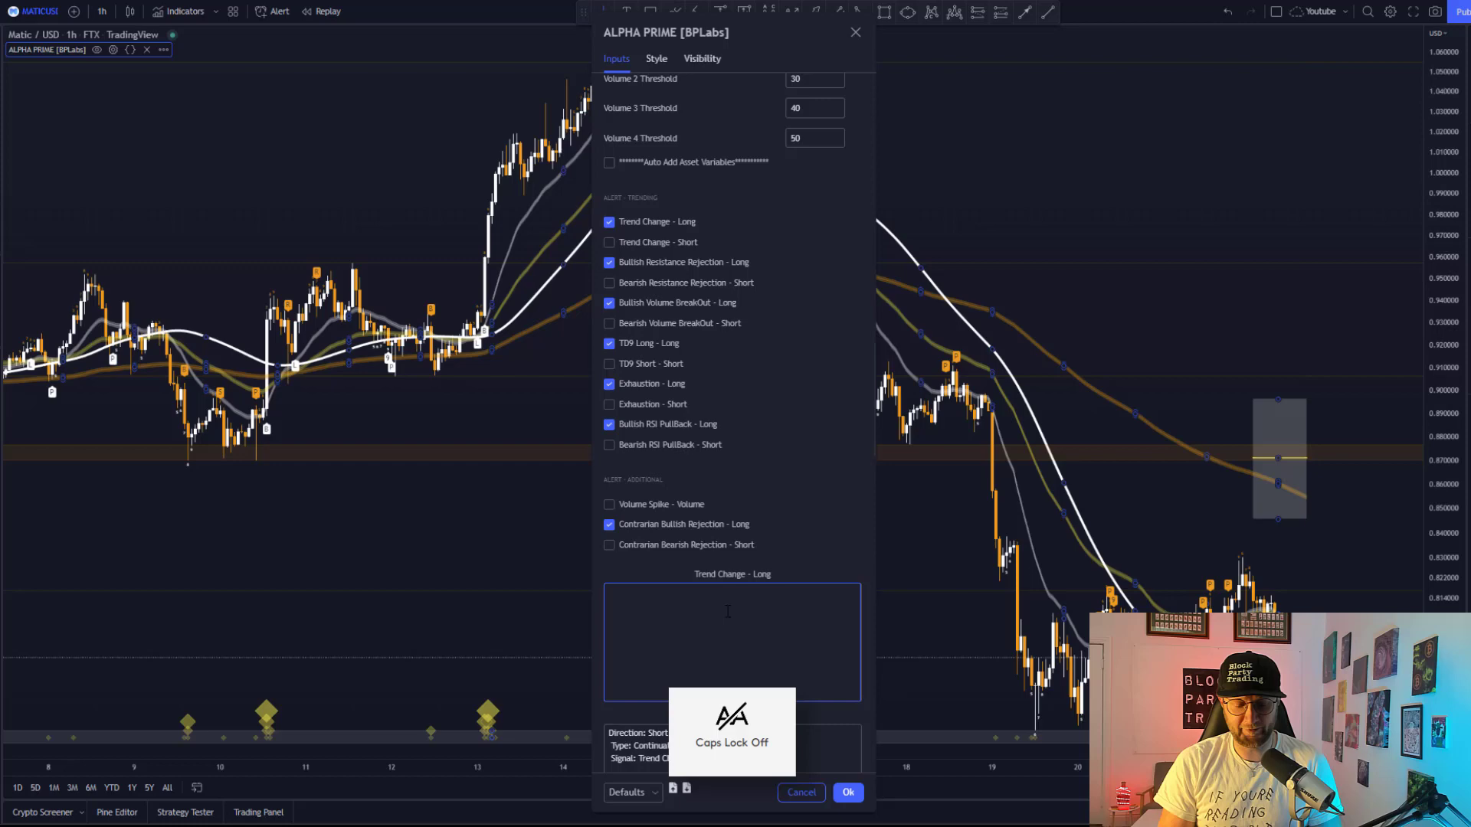
type("Add an")
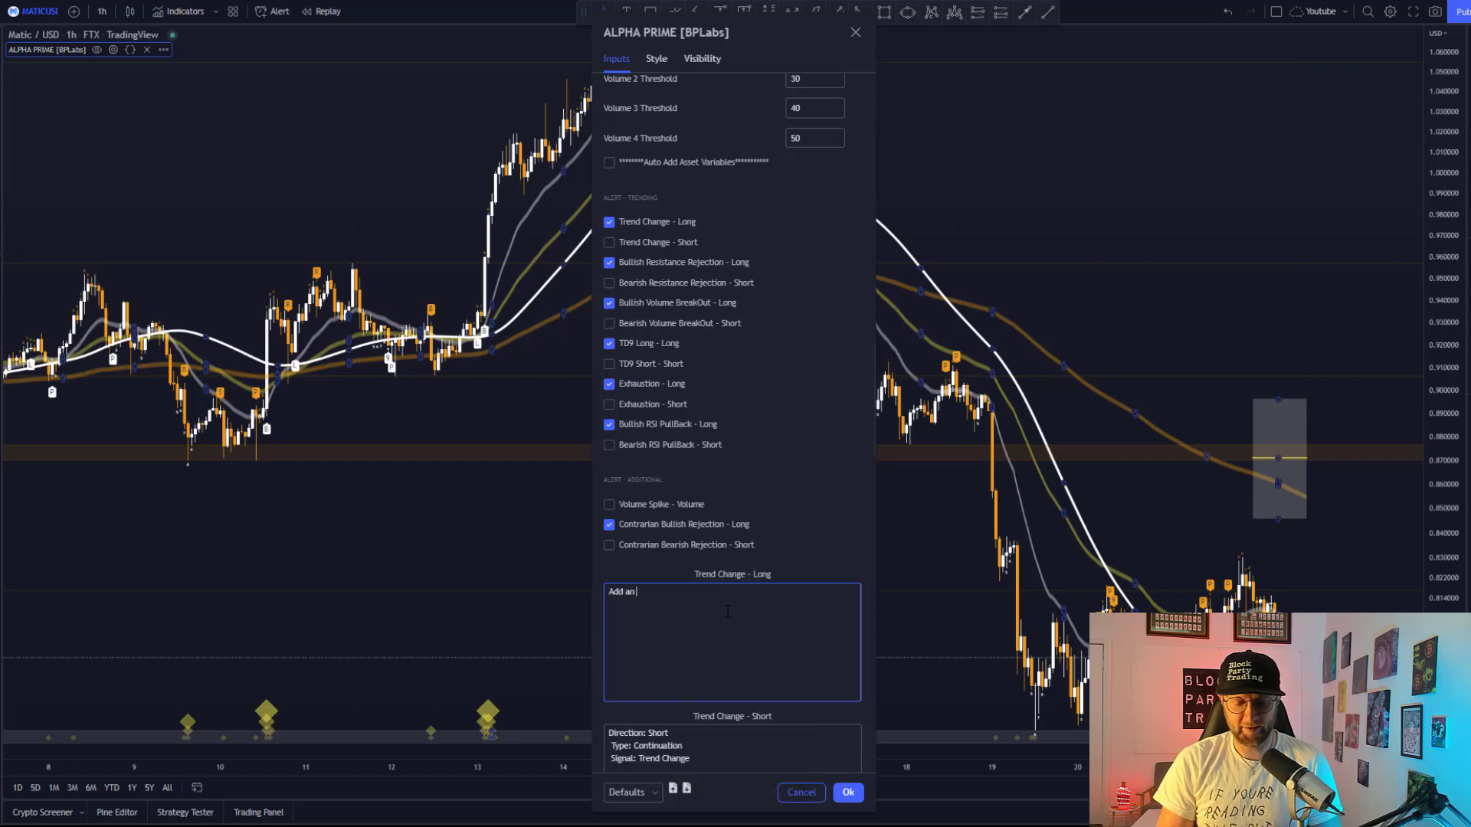
type(" assdtional")
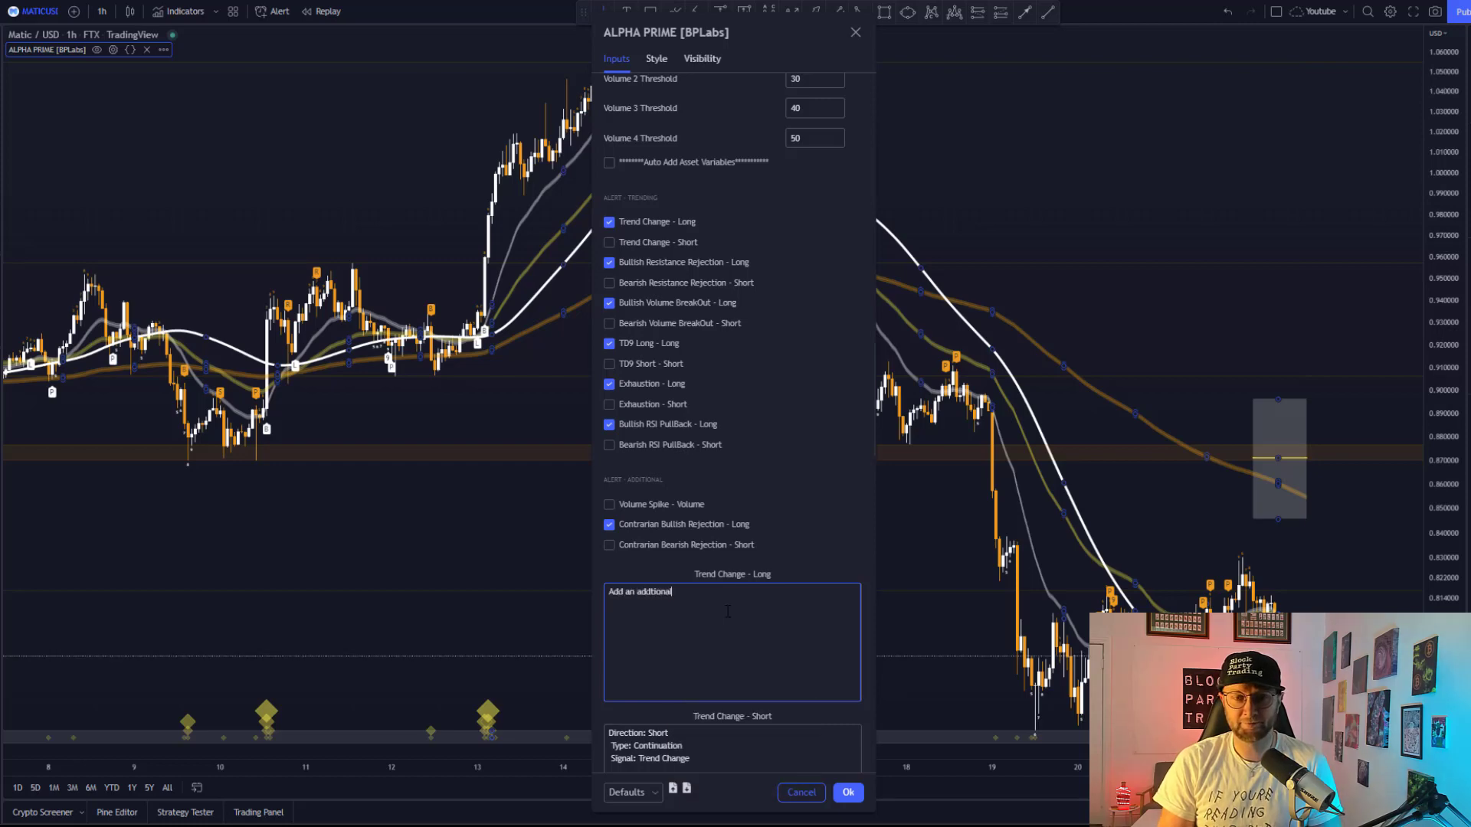
type(" $200 ")
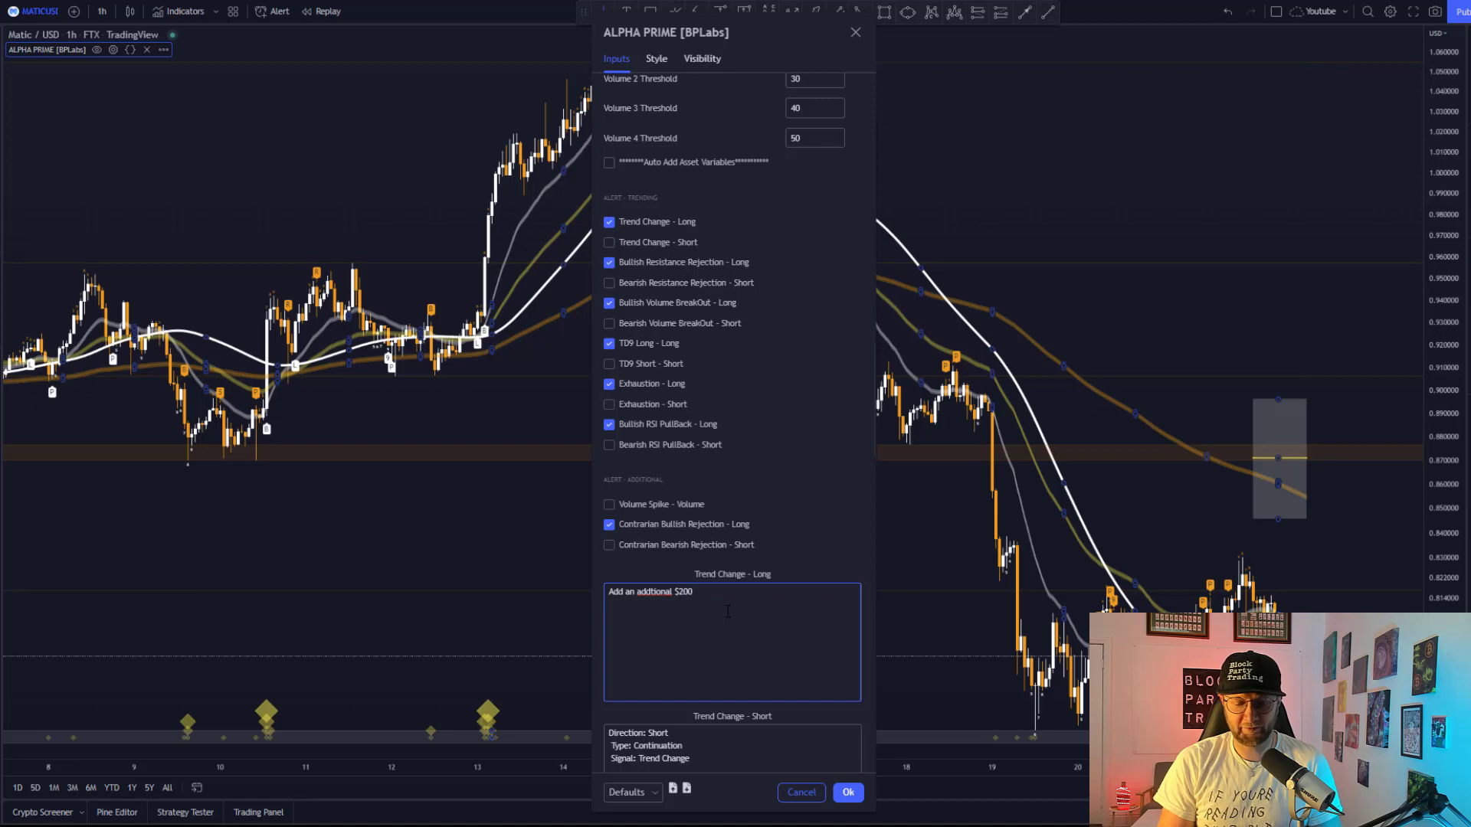
type("now")
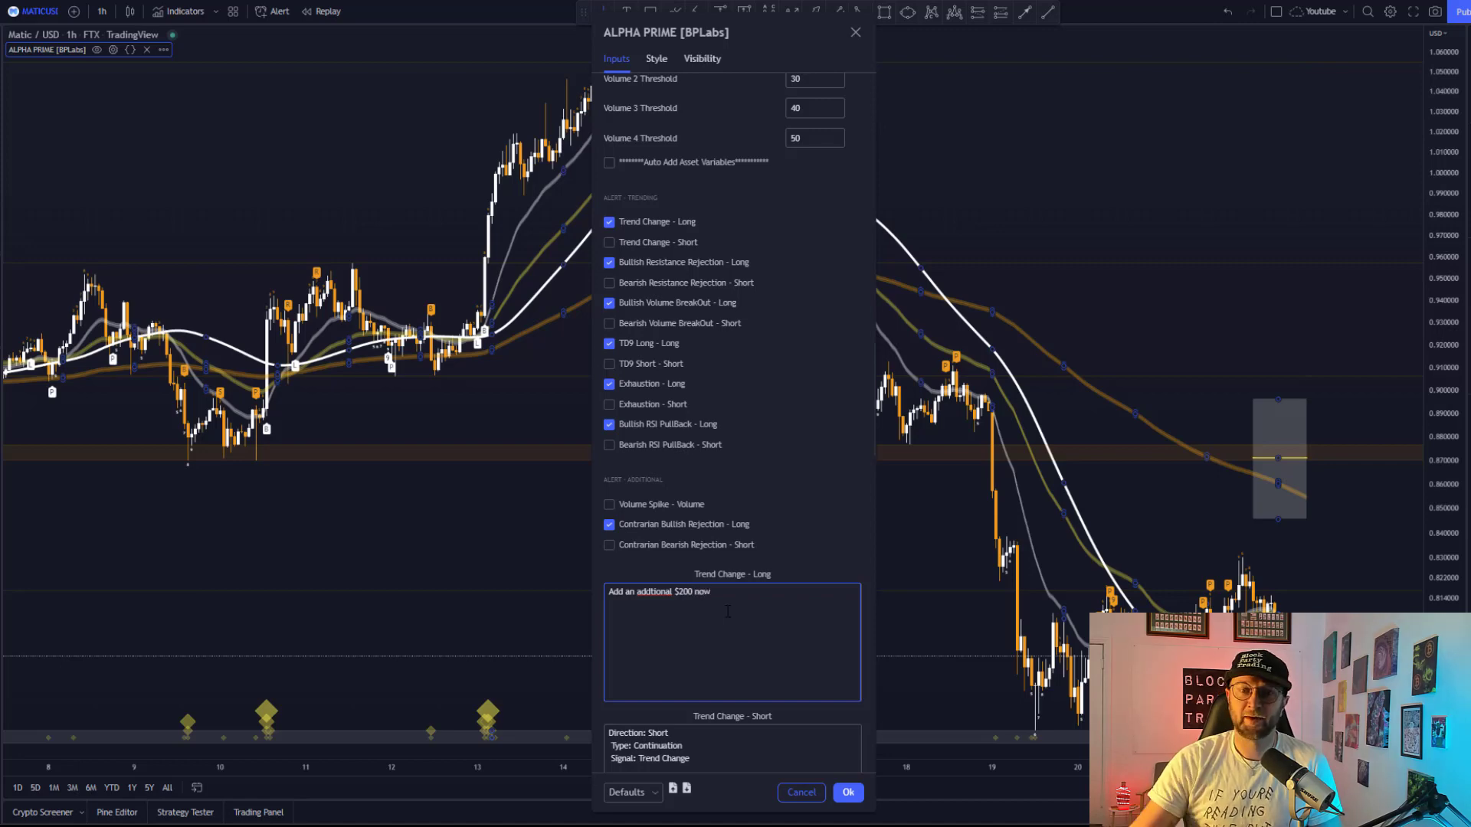
right_click(660, 593)
left_click(745, 602)
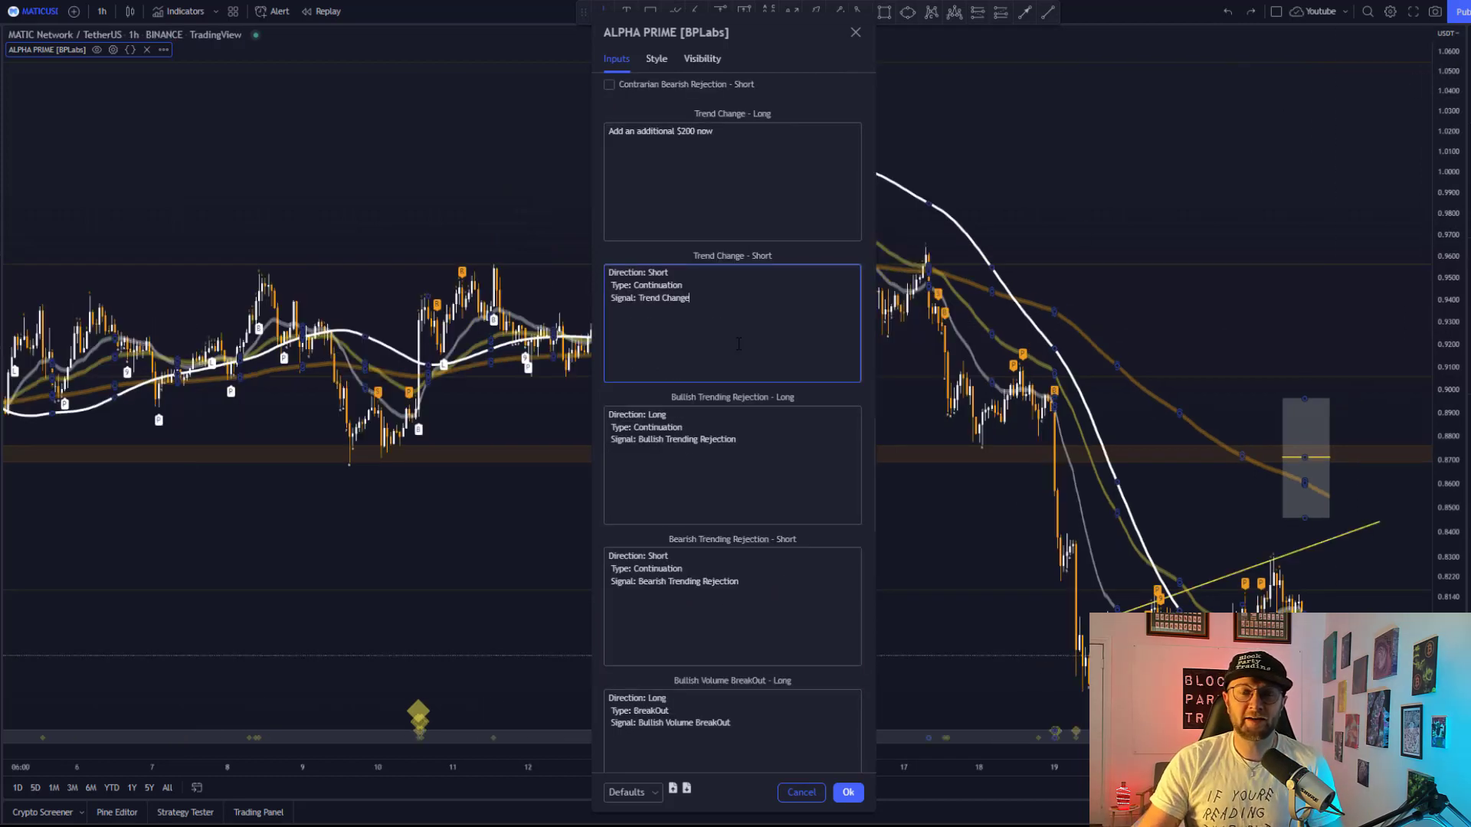
Step: Re-enable Auto Add Asset Variables in the alert inputs
scroll(739, 344, "up", 2)
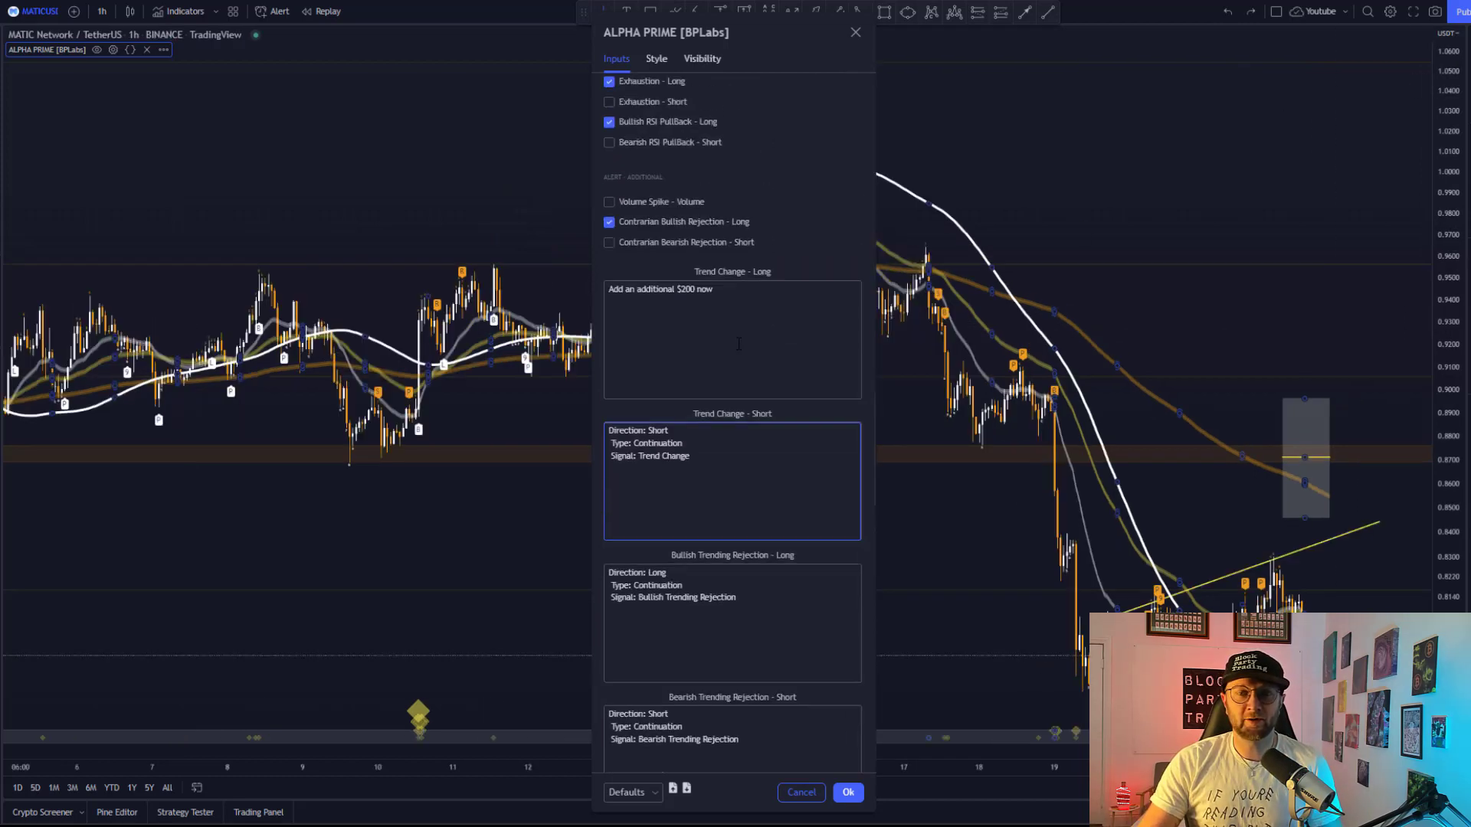
scroll(739, 344, "up", 5)
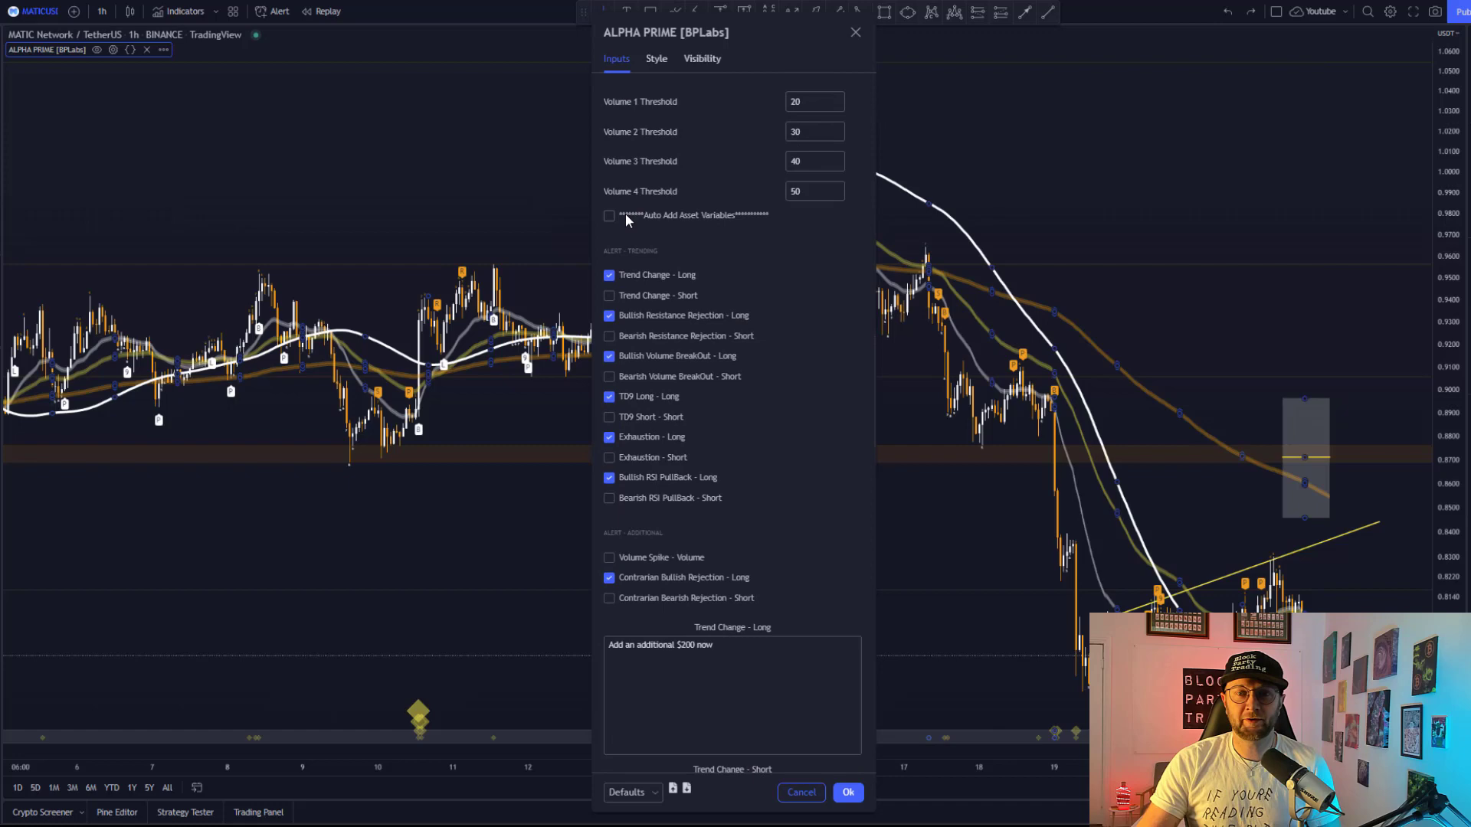
left_click(610, 215)
Step: Replace the Trend Change - Short message with the pasted Volume Spike text and apply the settings
scroll(771, 320, "down", 3)
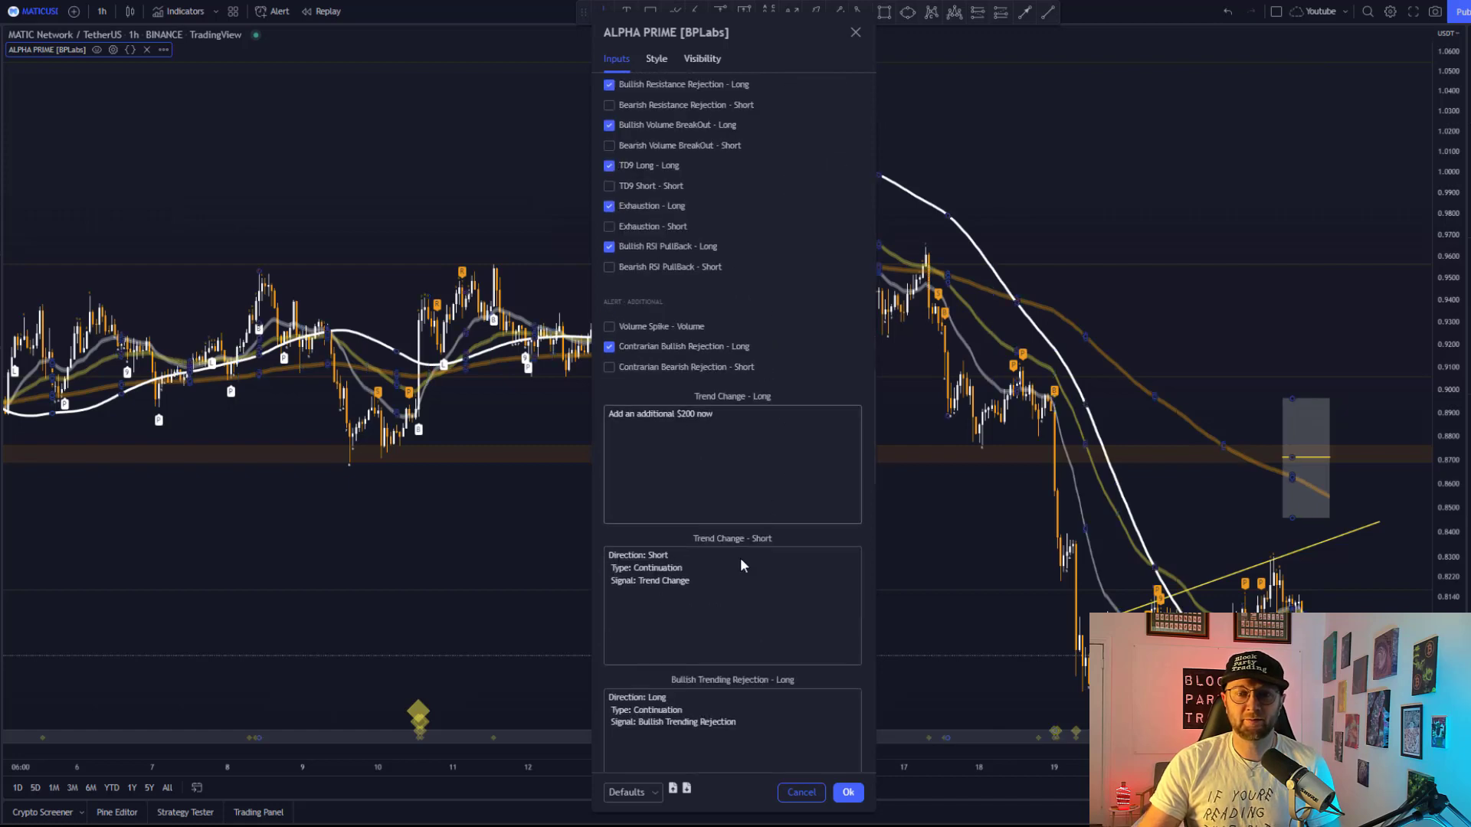
left_click(613, 566)
key("ctrl+a")
type("Direction: Volatility  Type: BreakOut  Signal: Volume Spike  Exchange: BINANCE  #BTC_EOS  Timeframe: D  Price: 0.0000787")
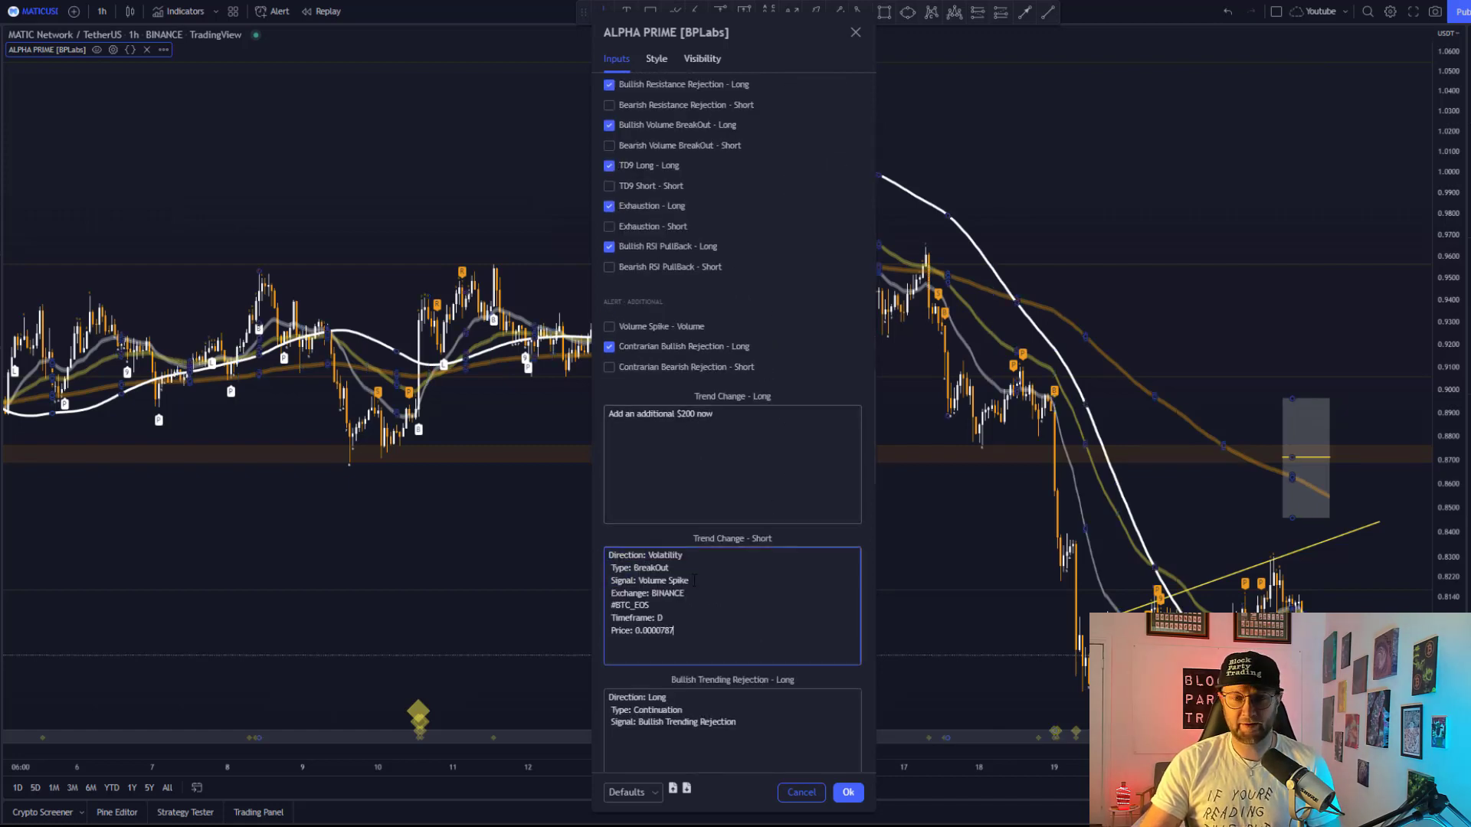
left_click(847, 792)
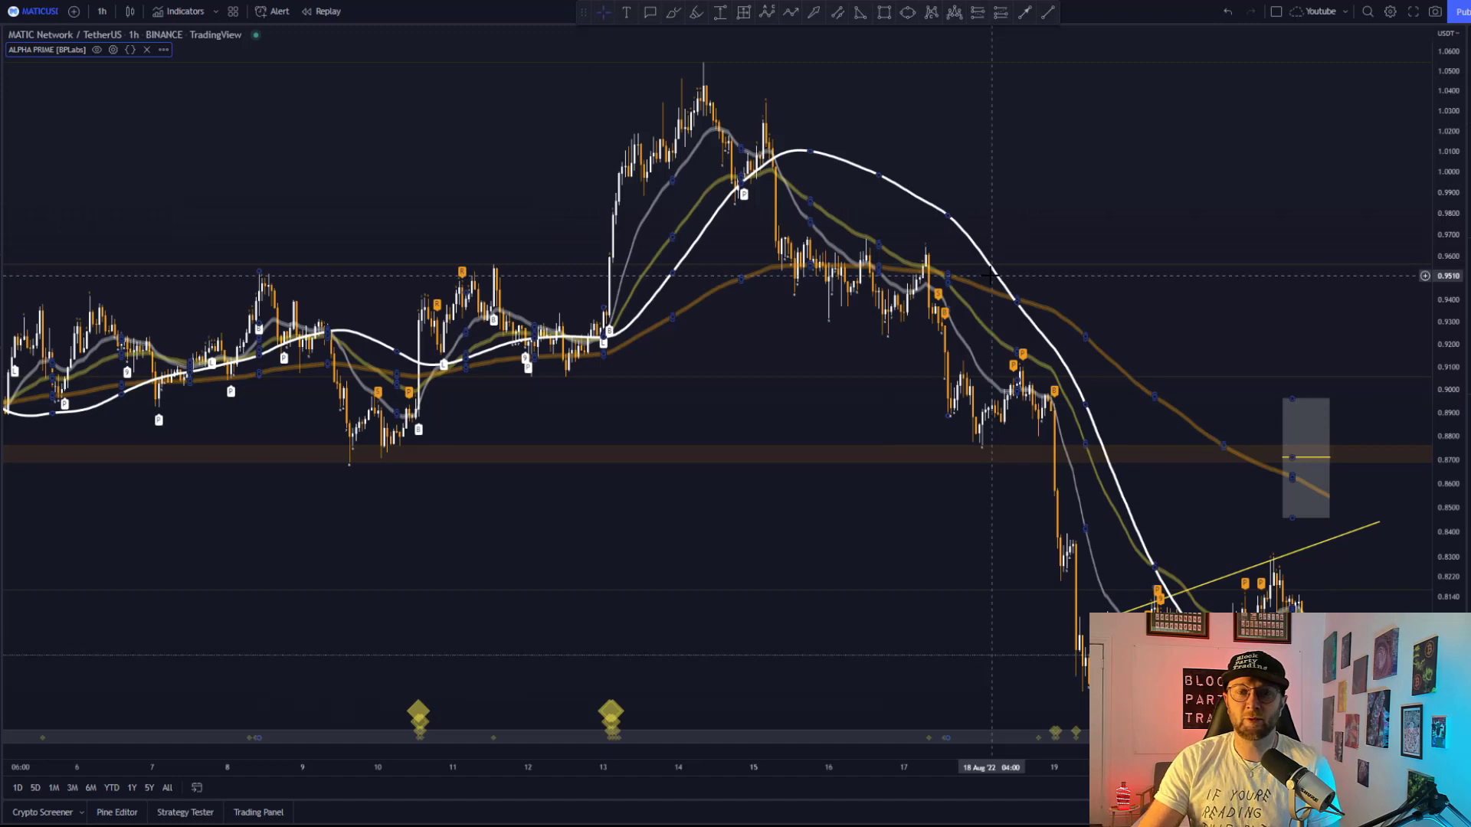
Step: Start a MATICUSDT alert with ALPHA PRIME as the condition and show the extra action options
left_click(277, 13)
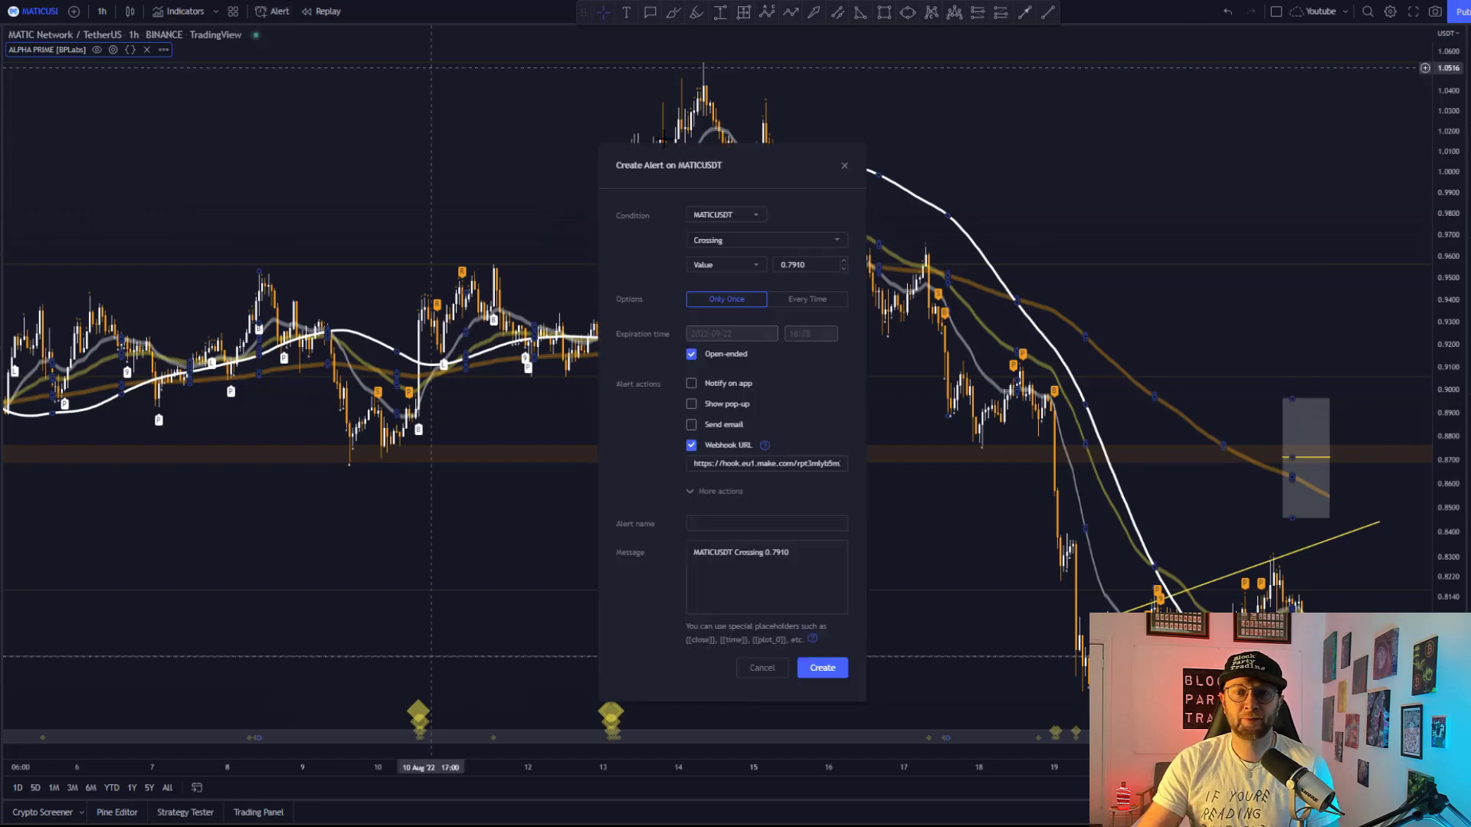
left_click(755, 218)
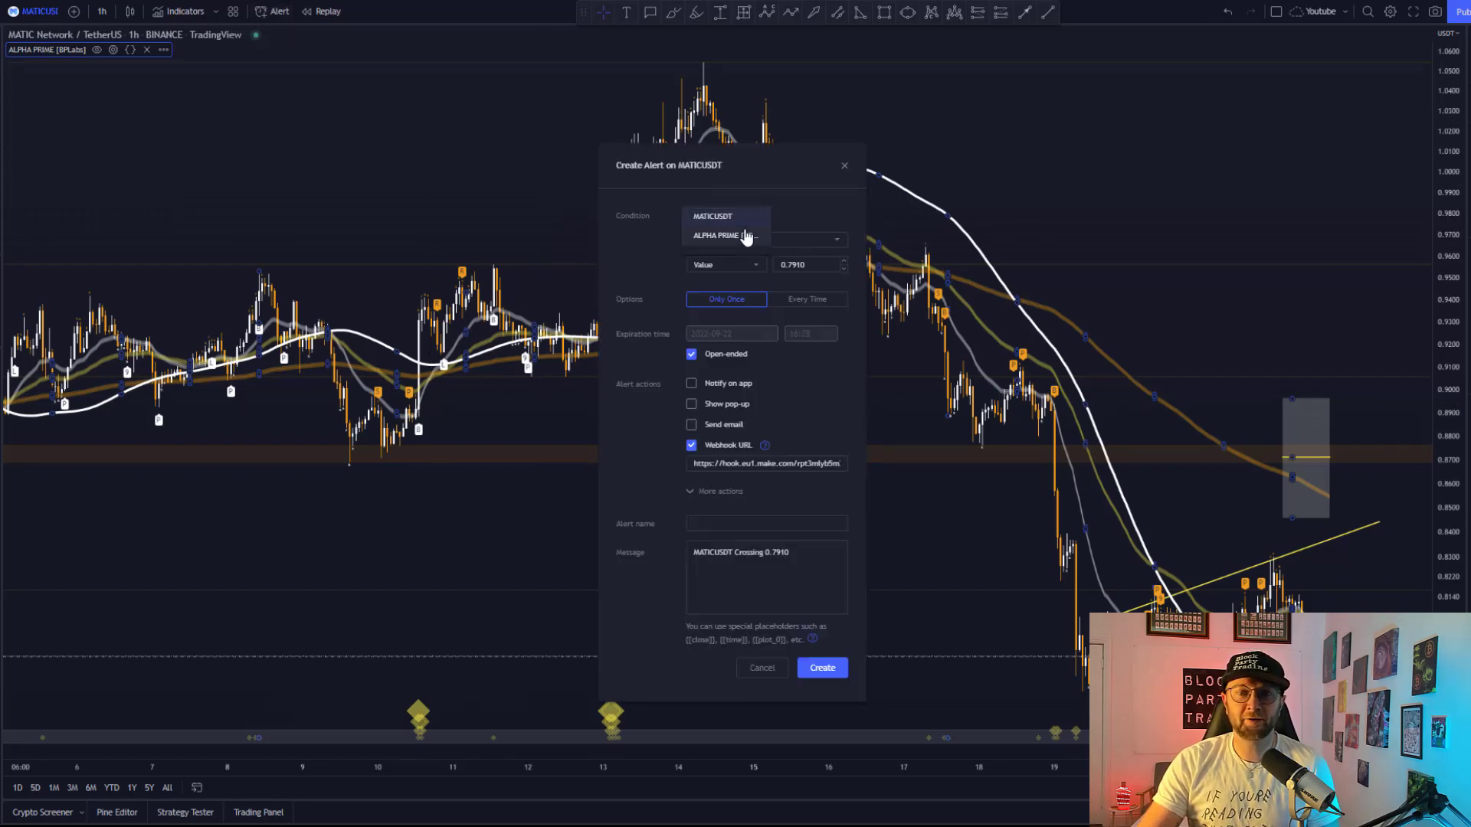
left_click(748, 239)
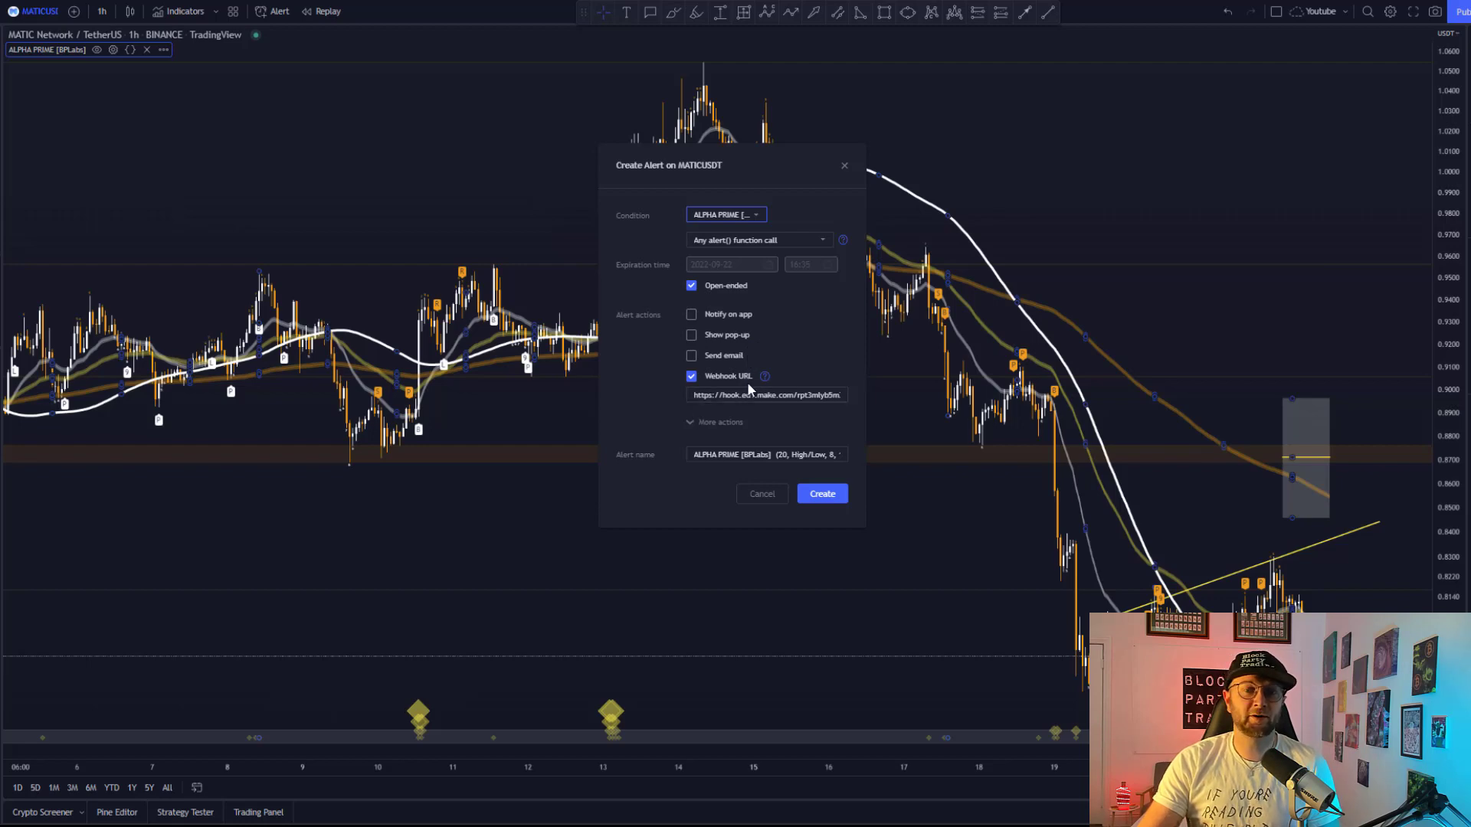
left_click(711, 422)
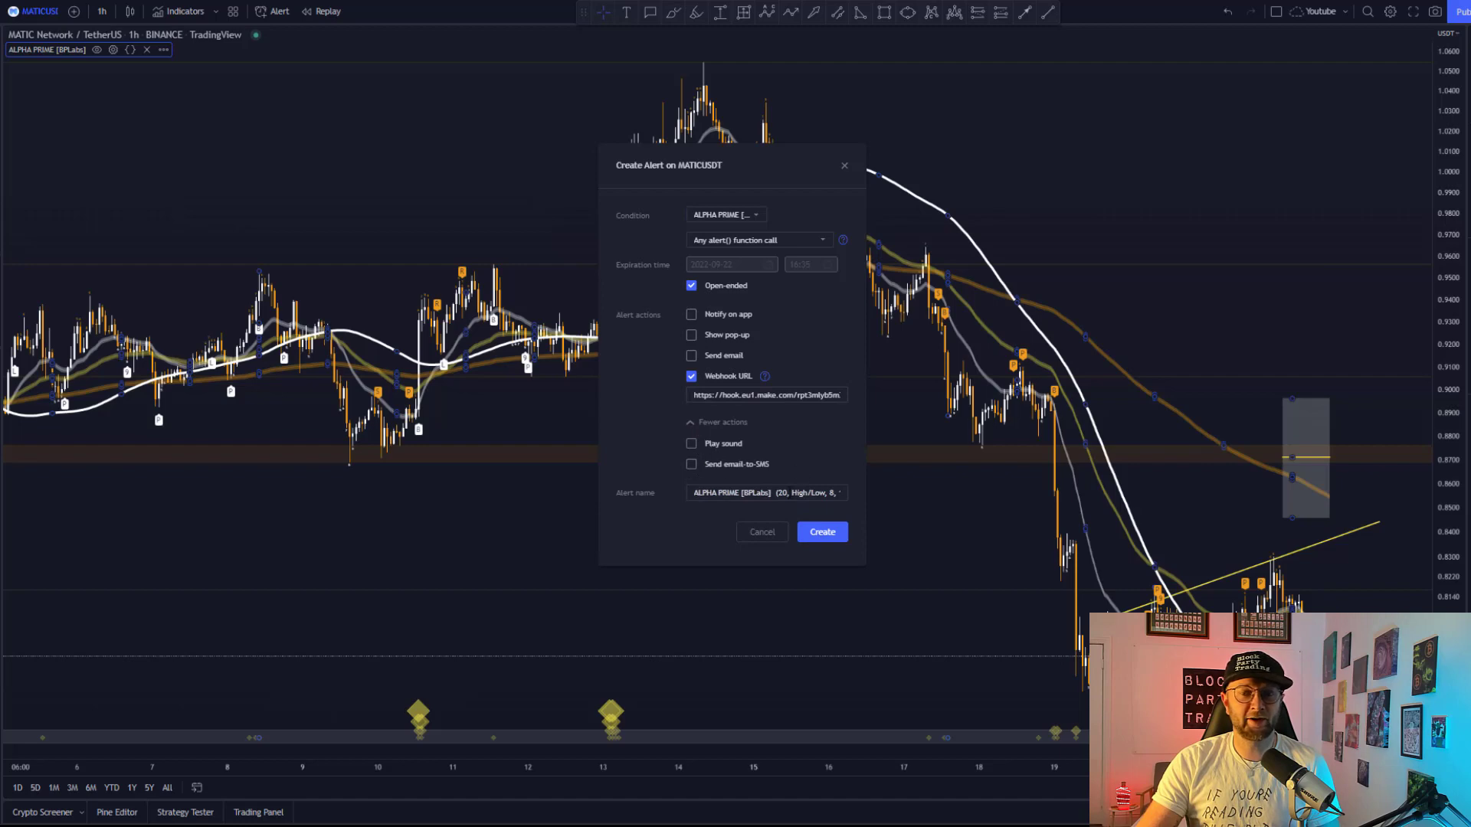
Step: Name the alert 'ADD $200 TO MATIC' and create it
triple_click(780, 492)
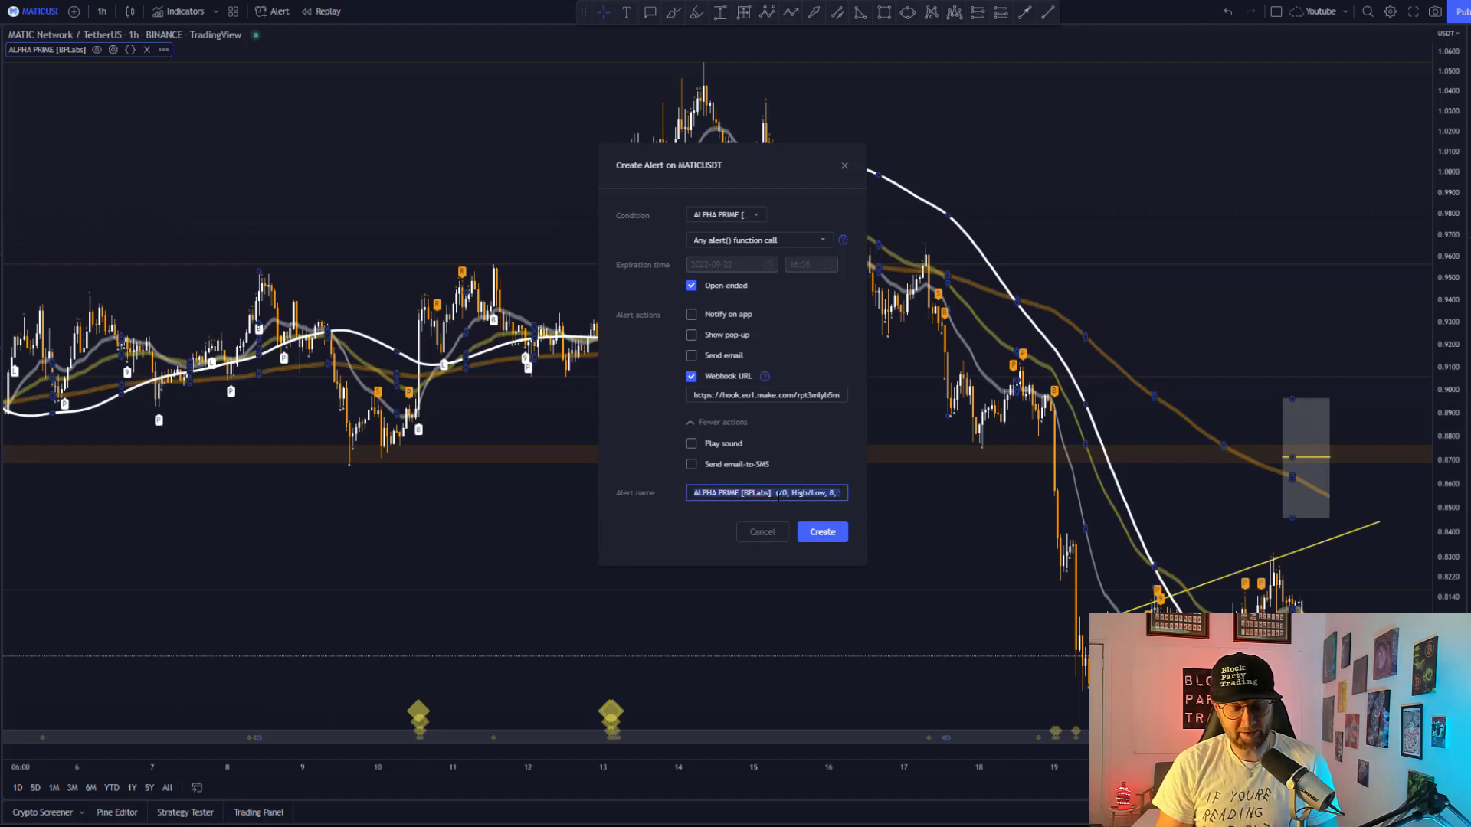
key("Caps_Lock")
type("ADD ")
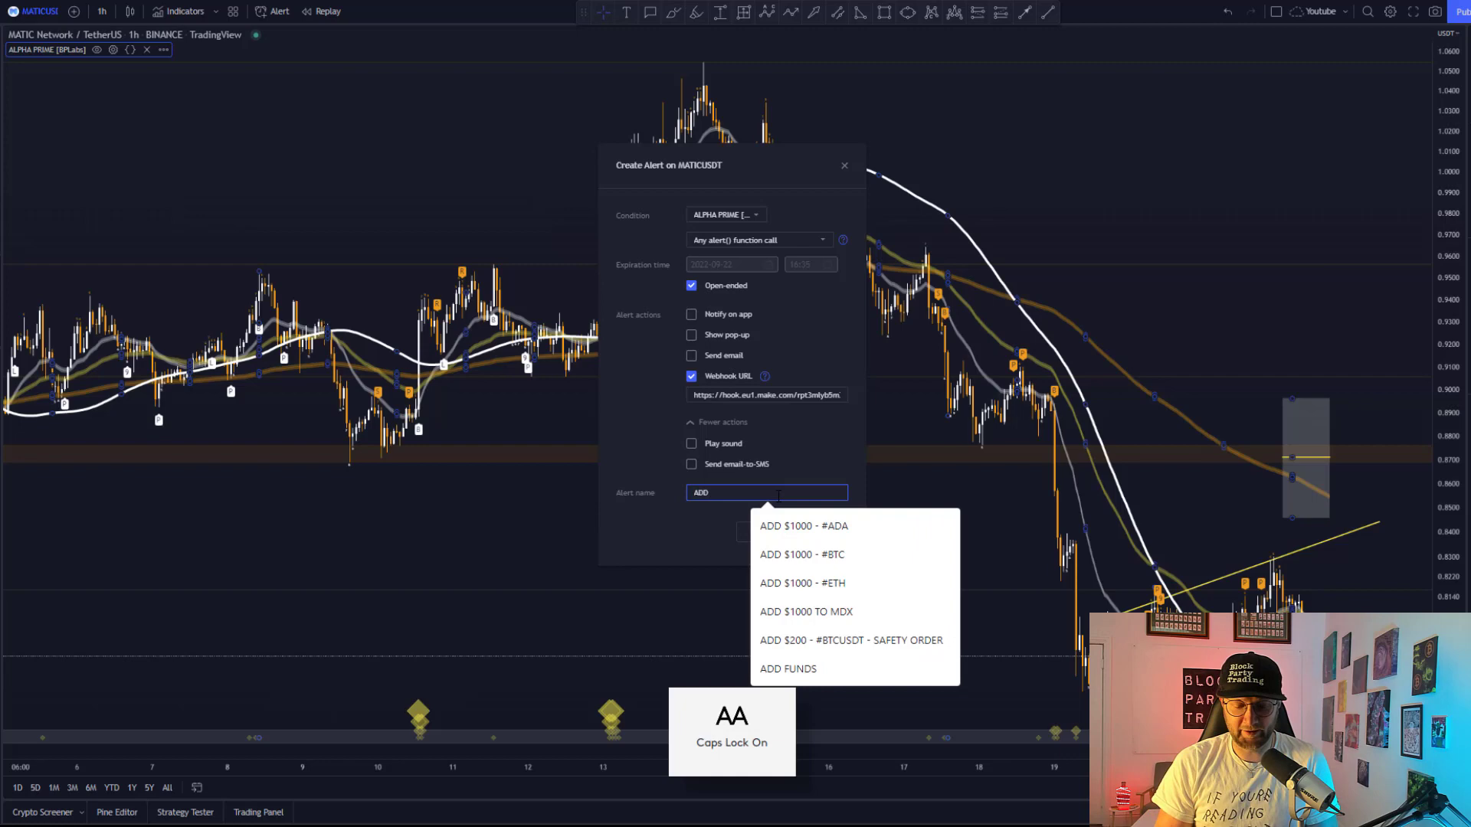
type("$200 TO MATIC")
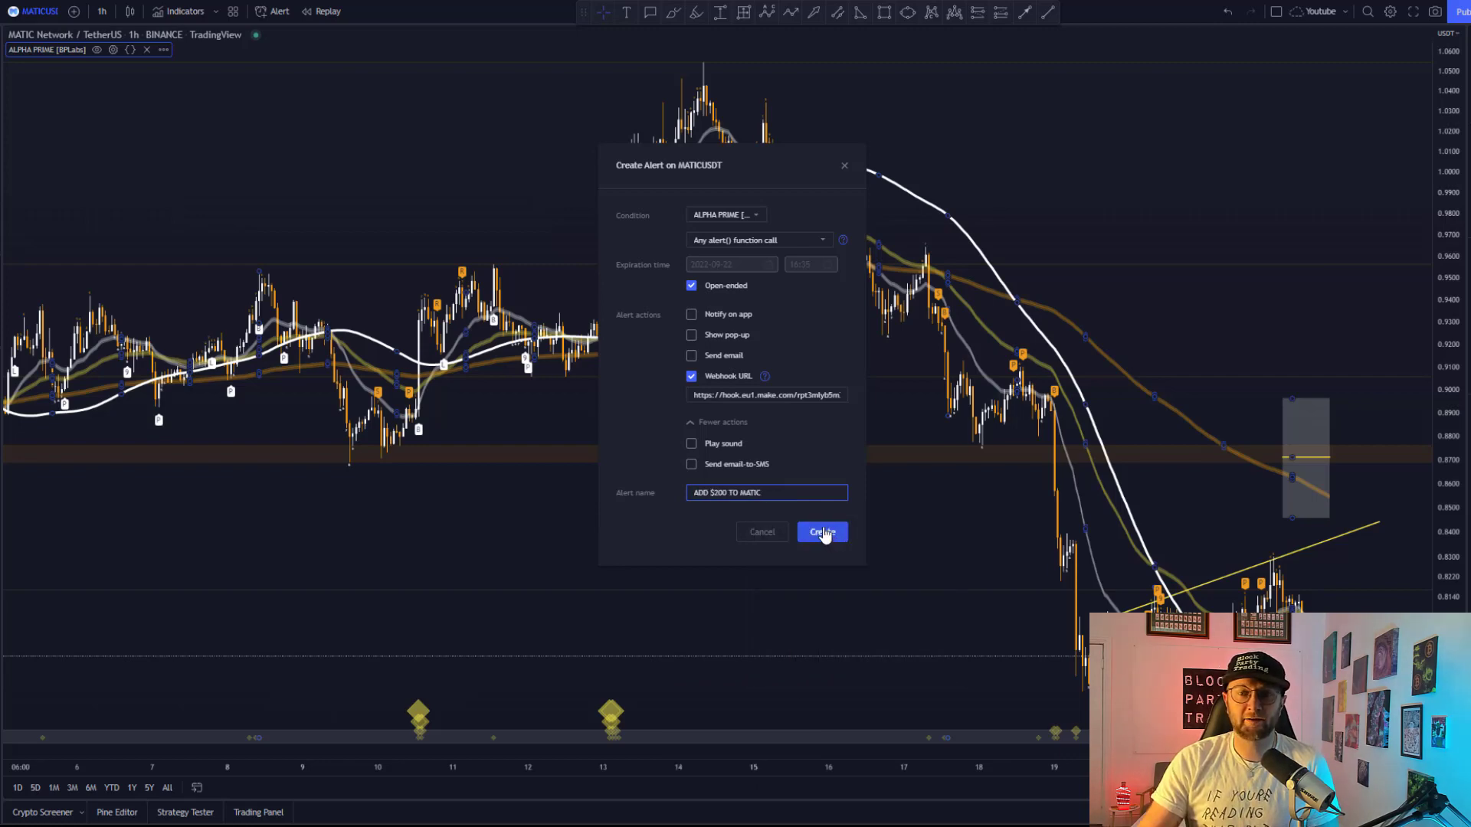
left_click(823, 533)
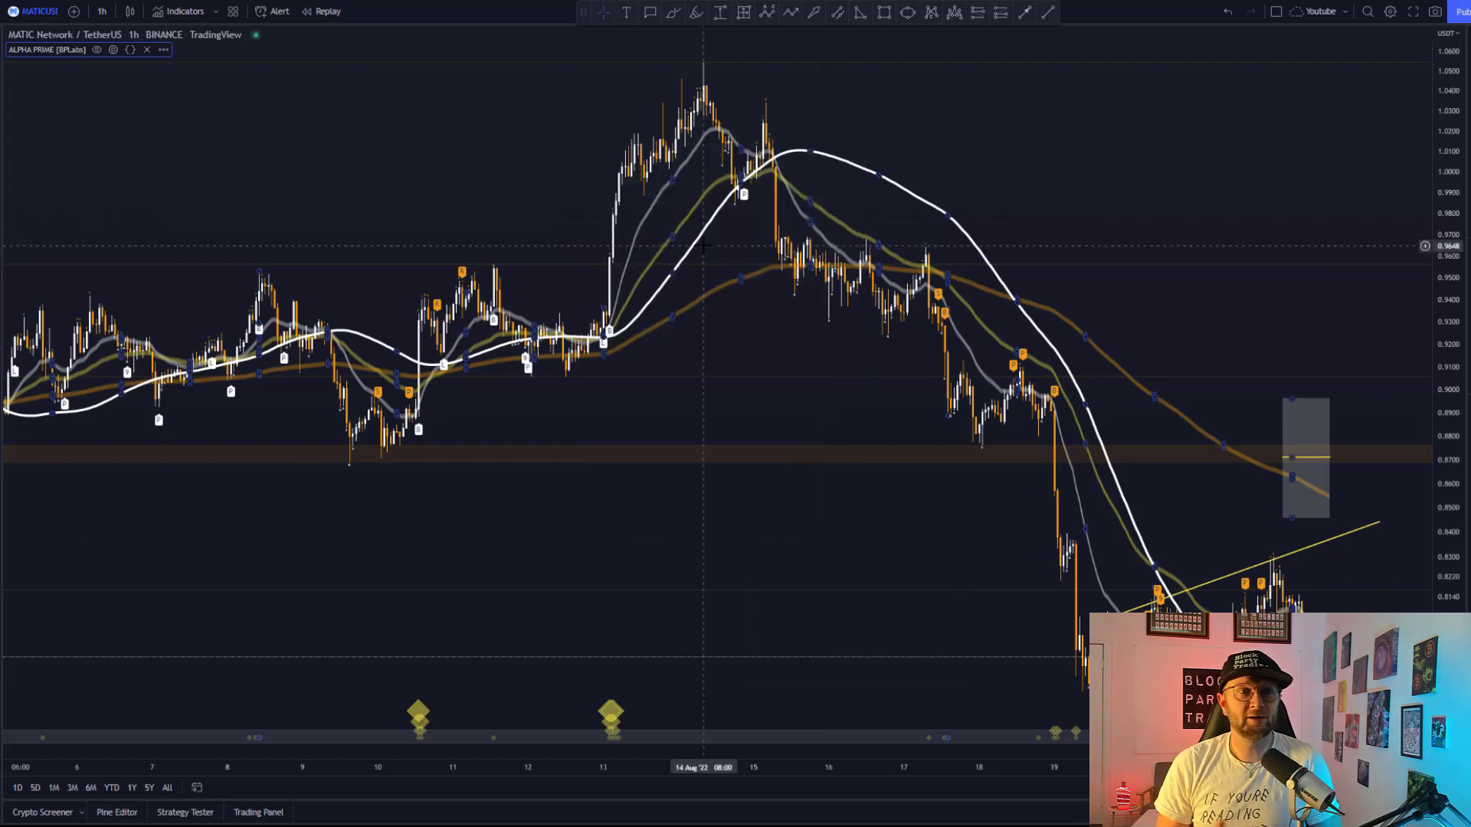